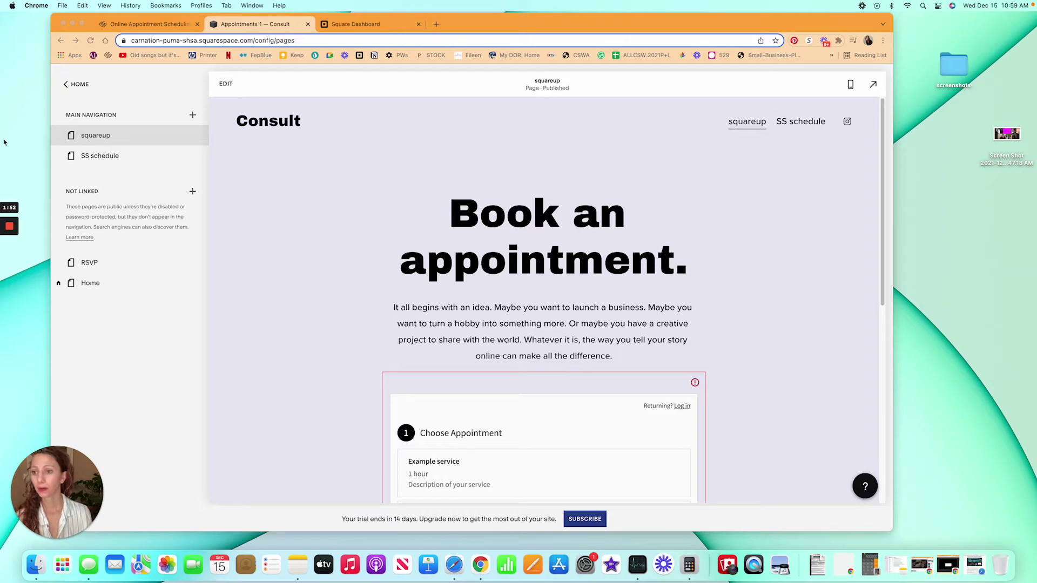
- Open the SS schedule page and look over its appointment block and the page types available for the main navigation
left_click(82, 24)
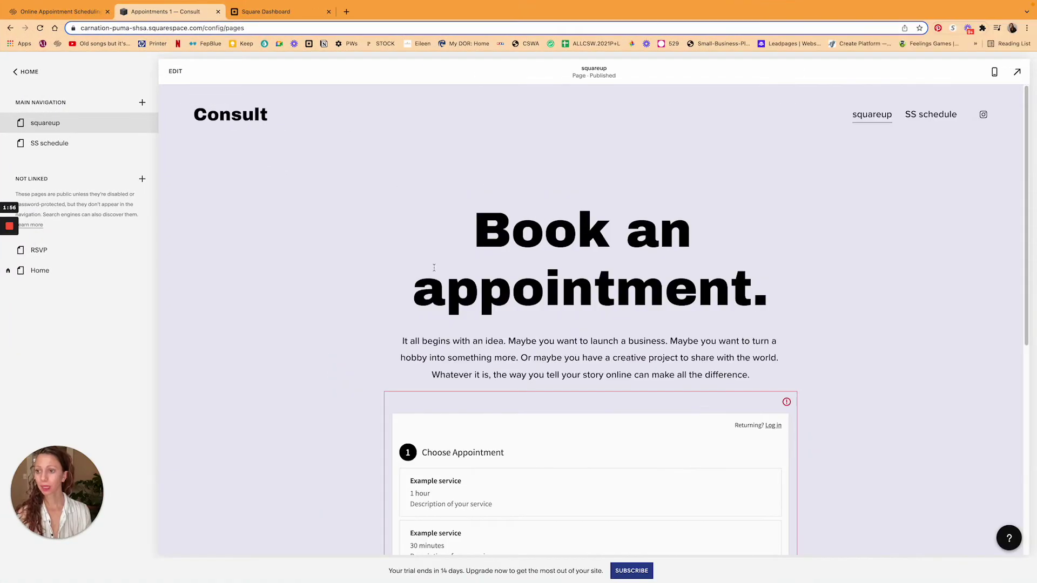
left_click(101, 144)
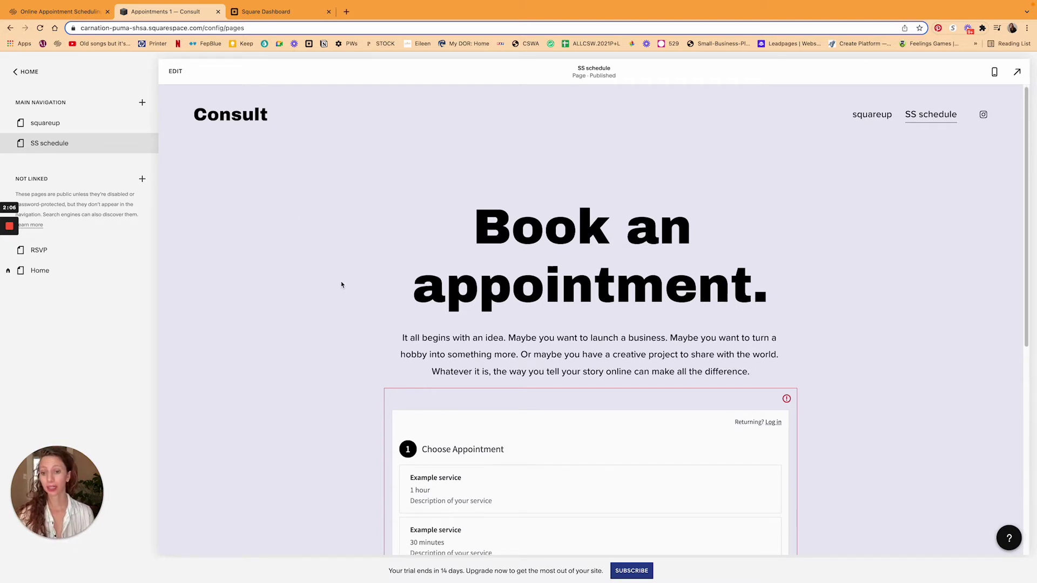
scroll(342, 287, "down", 4)
scroll(337, 281, "up", 4)
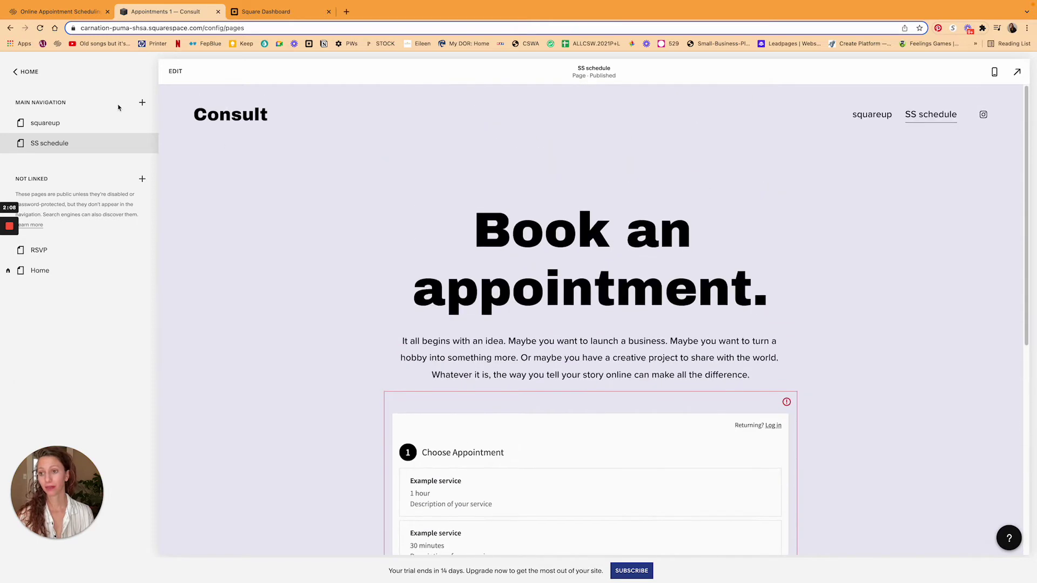
left_click(142, 103)
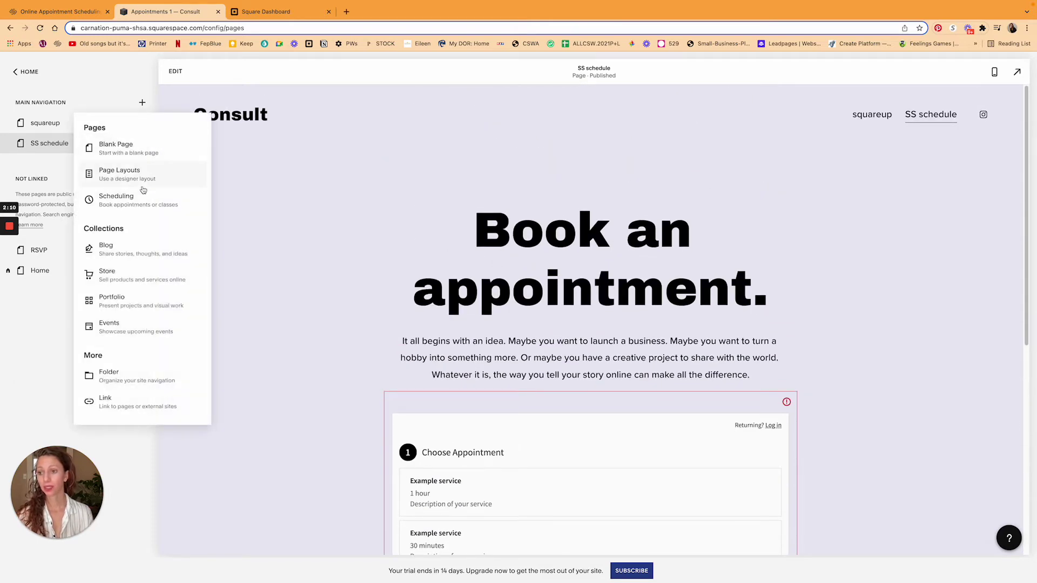
left_click(407, 206)
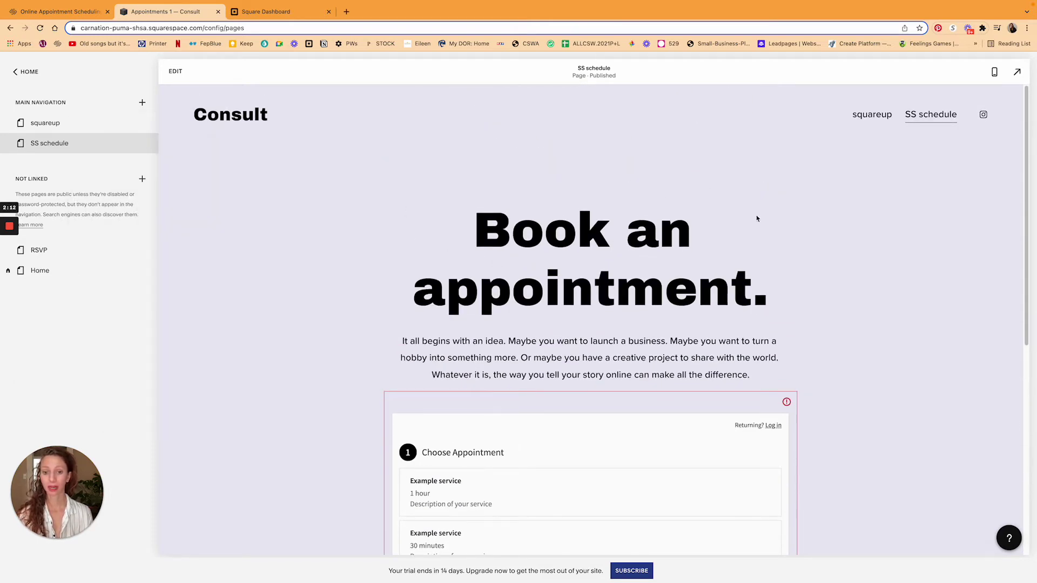
- Follow the appointment block's link for starting a Scheduling trial and view the Squarespace Scheduling pricing plans
scroll(257, 310, "down", 3)
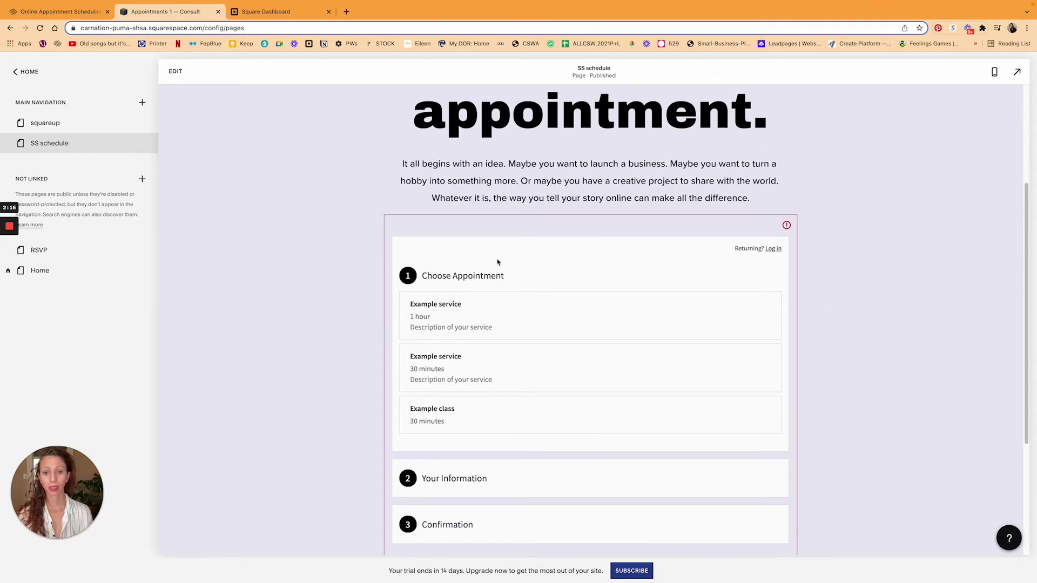
mouse_move(785, 227)
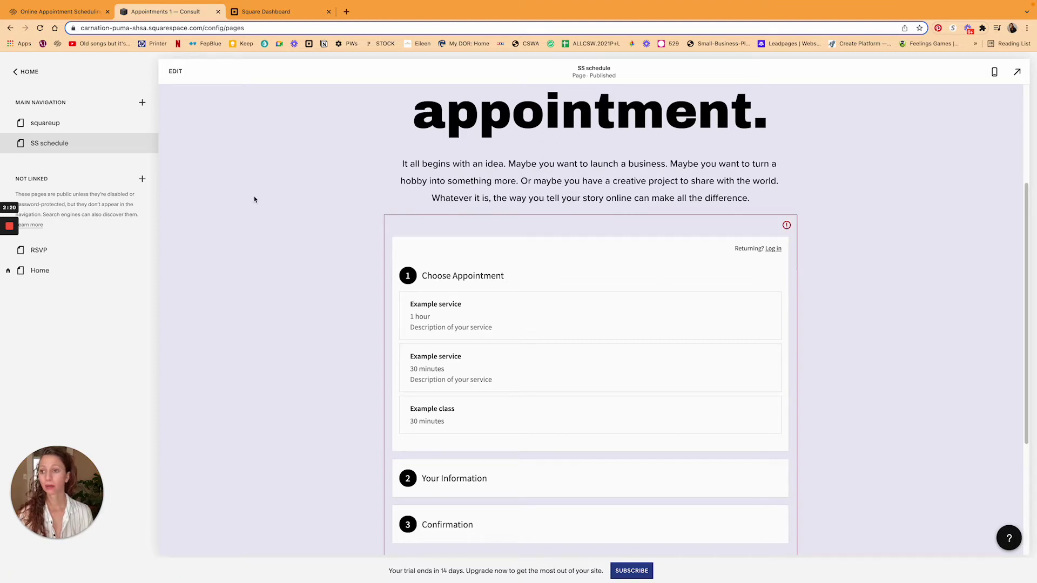
mouse_move(772, 249)
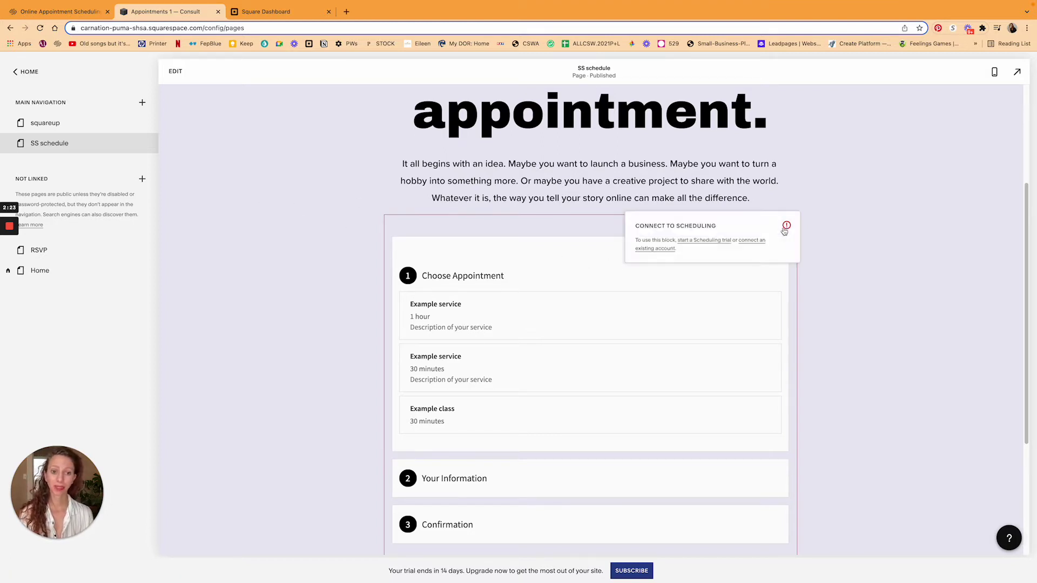
left_click(708, 241)
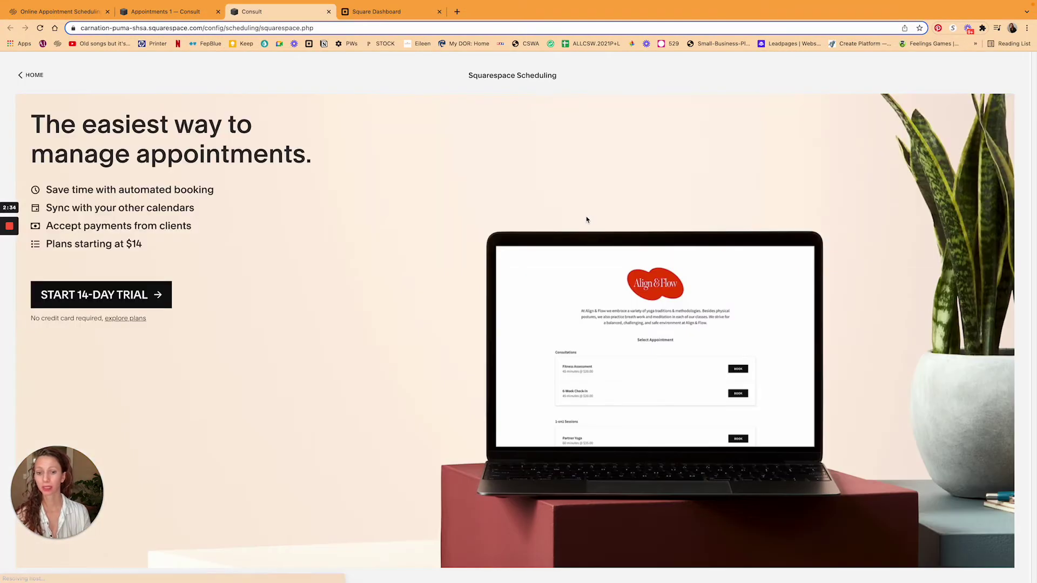
left_click(127, 319)
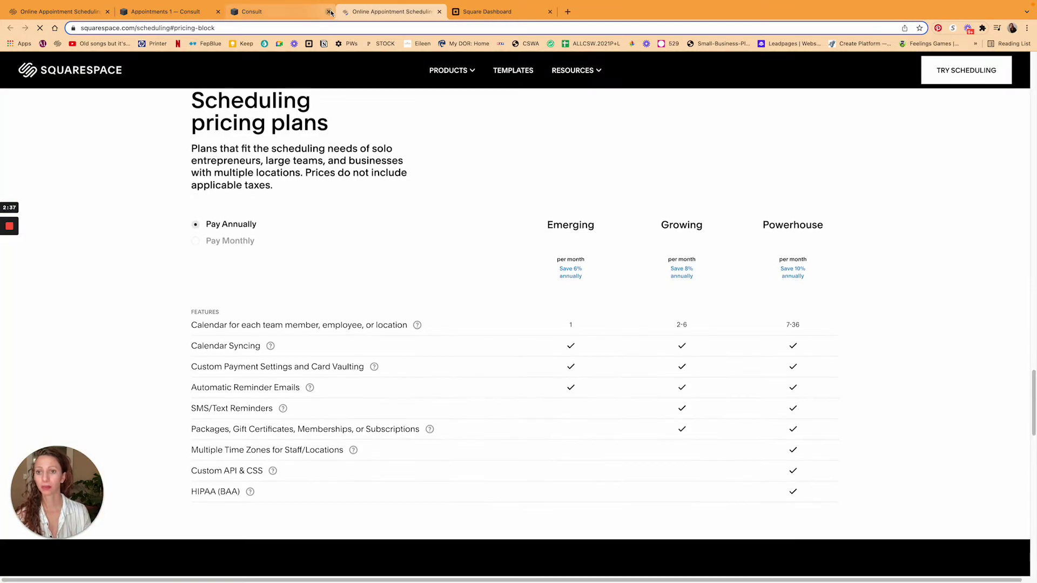
left_click(329, 12)
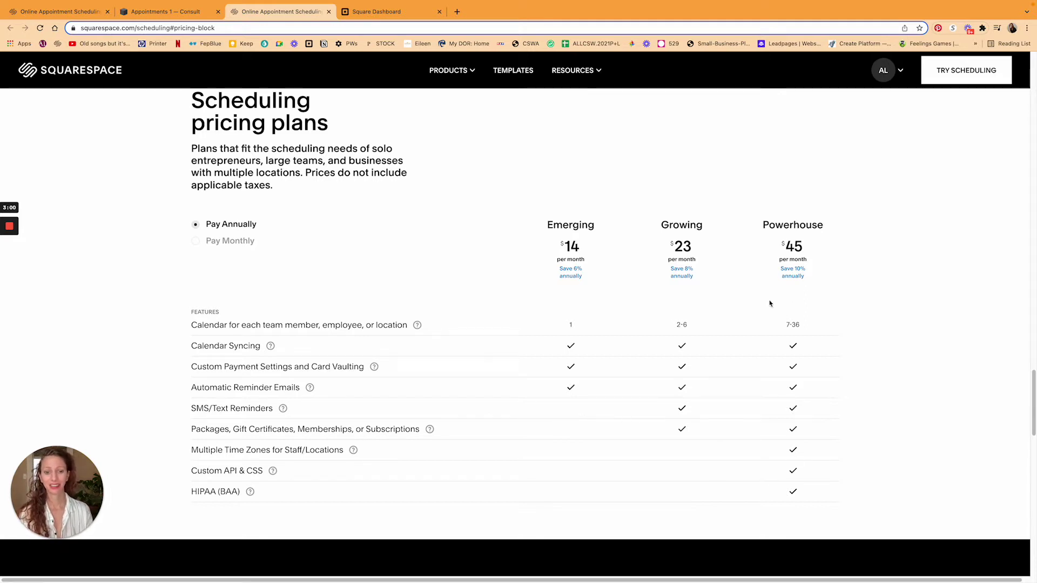
- Close the pricing page and display the squareup page in the website editor
left_click(328, 11)
left_click(173, 16)
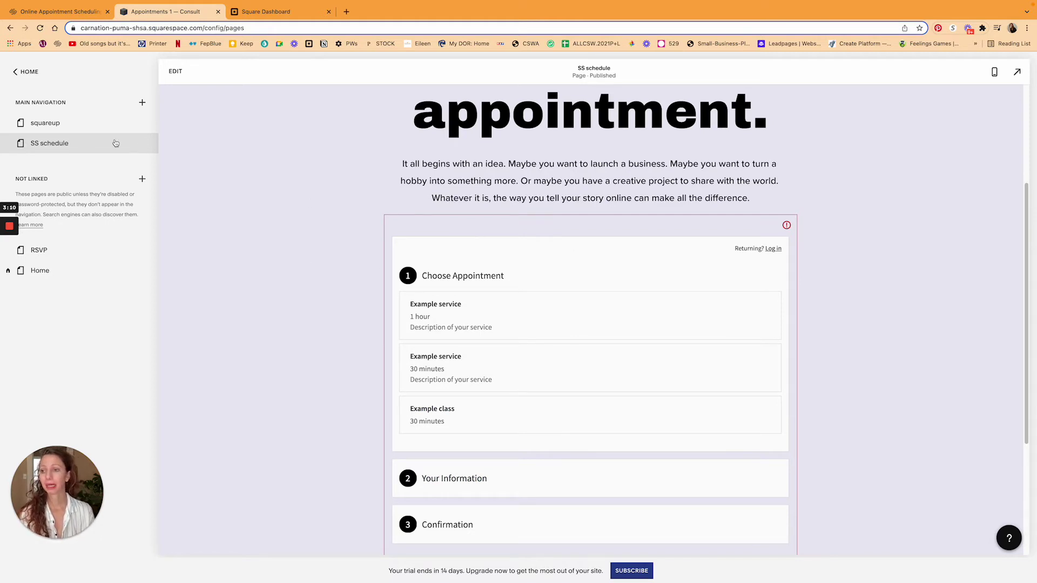
left_click(71, 131)
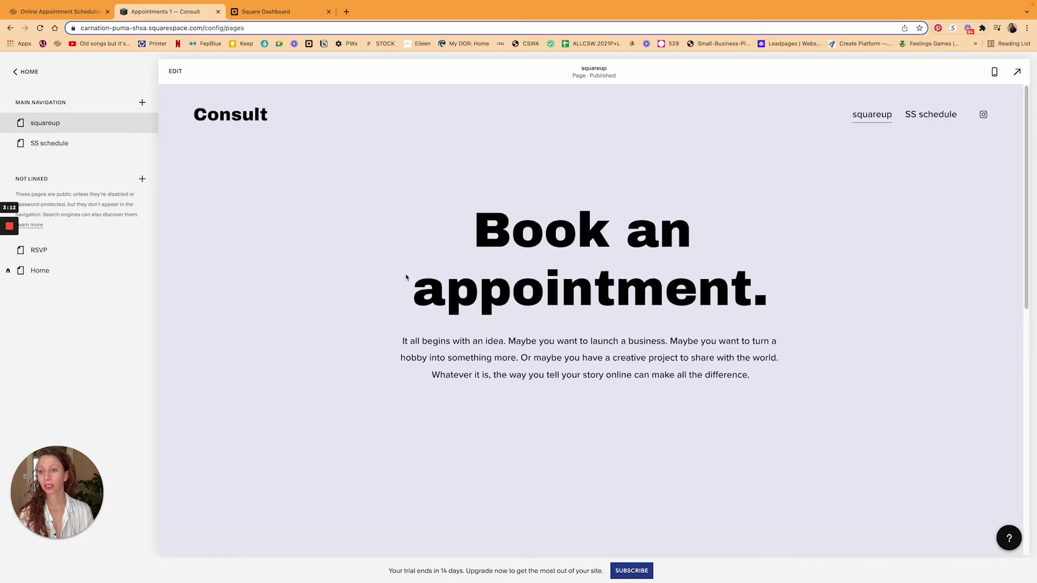
- Switch to the Square Dashboard and view the weekly appointments calendar
left_click(288, 13)
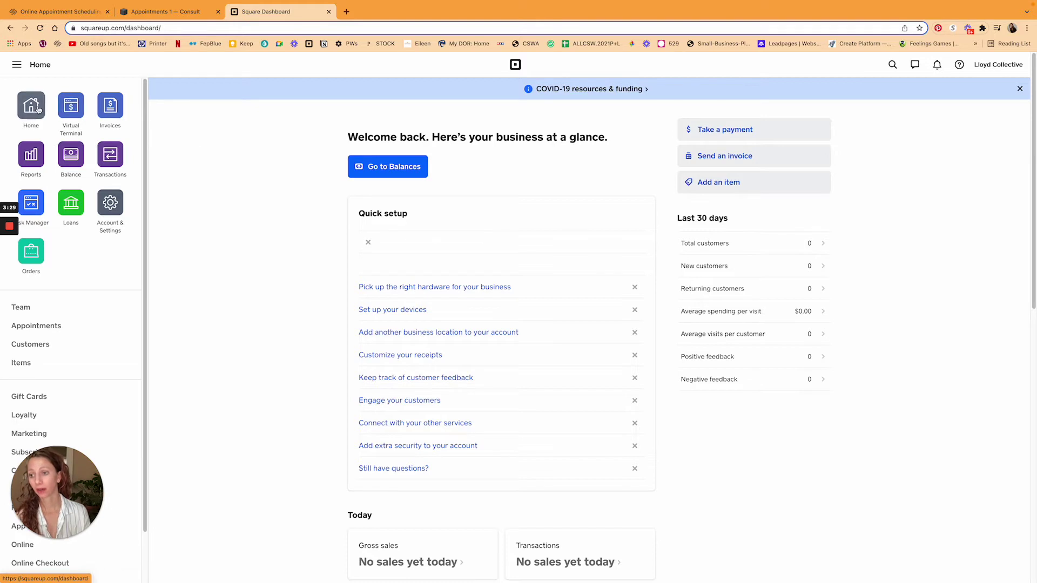
left_click(47, 327)
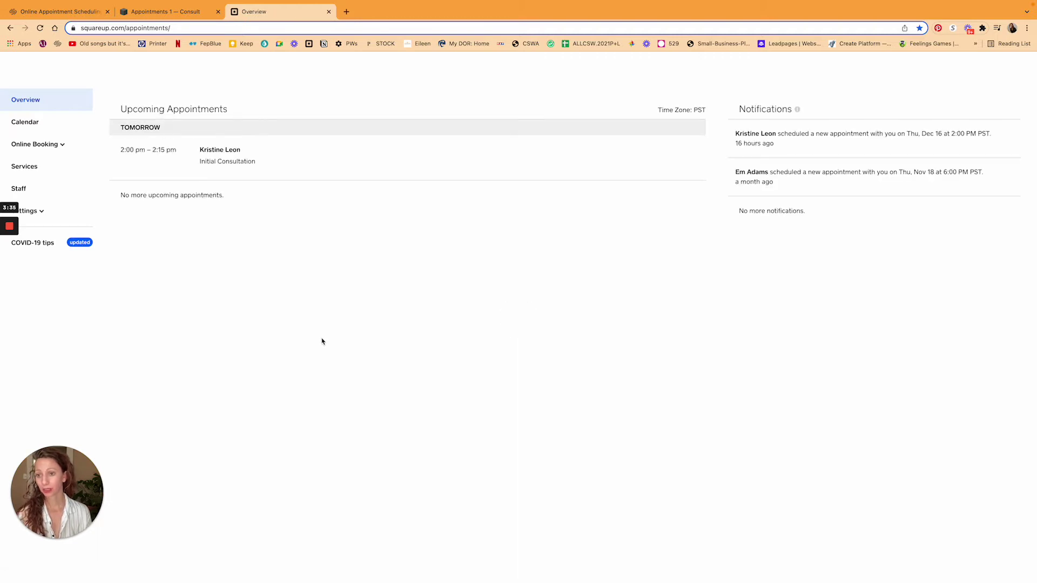
left_click(34, 122)
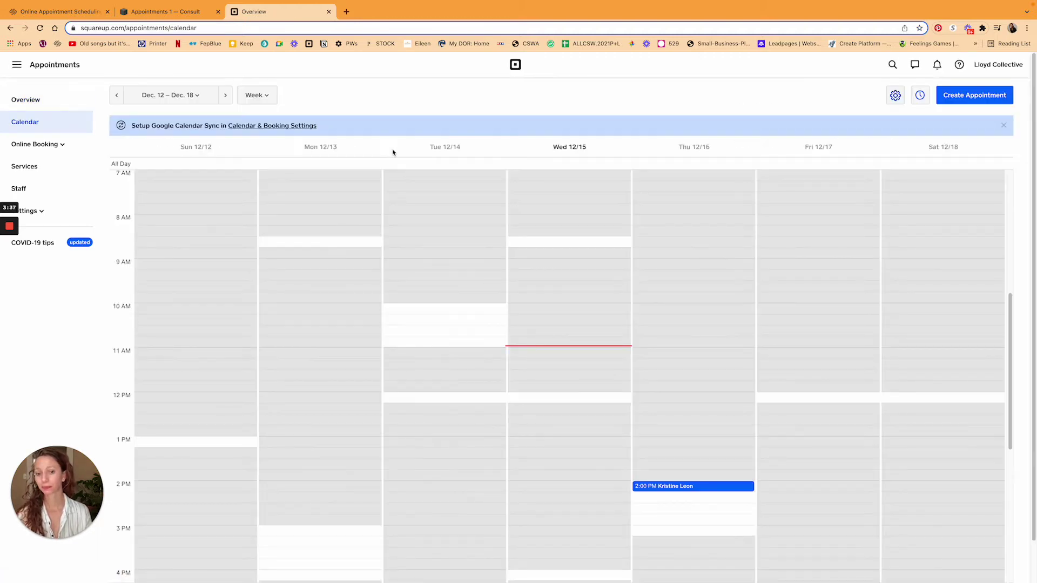
scroll(403, 204, "up", 5)
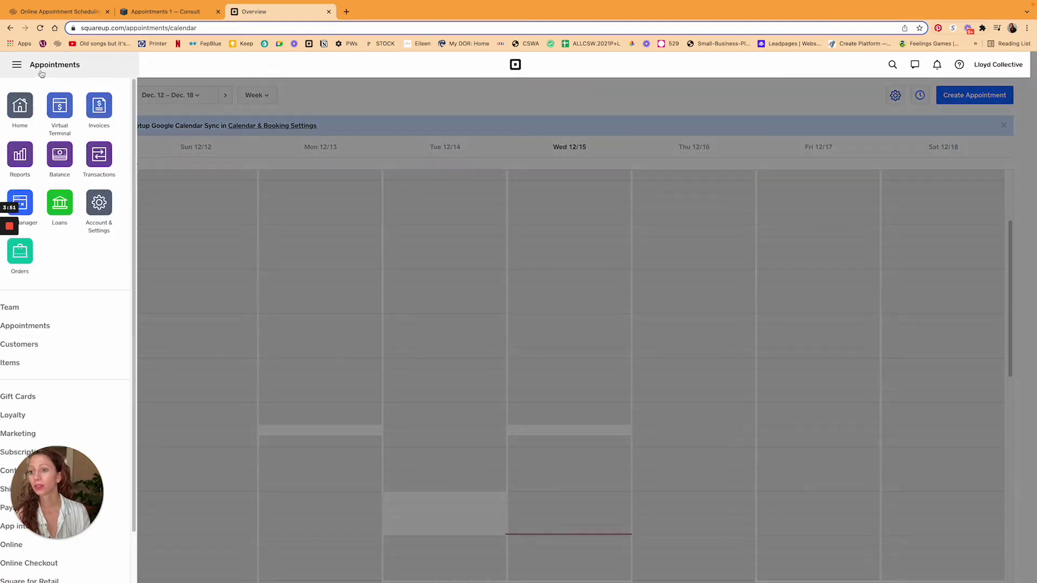
- Return to the dashboard home and reopen the appointments calendar from there
left_click(17, 66)
left_click(36, 113)
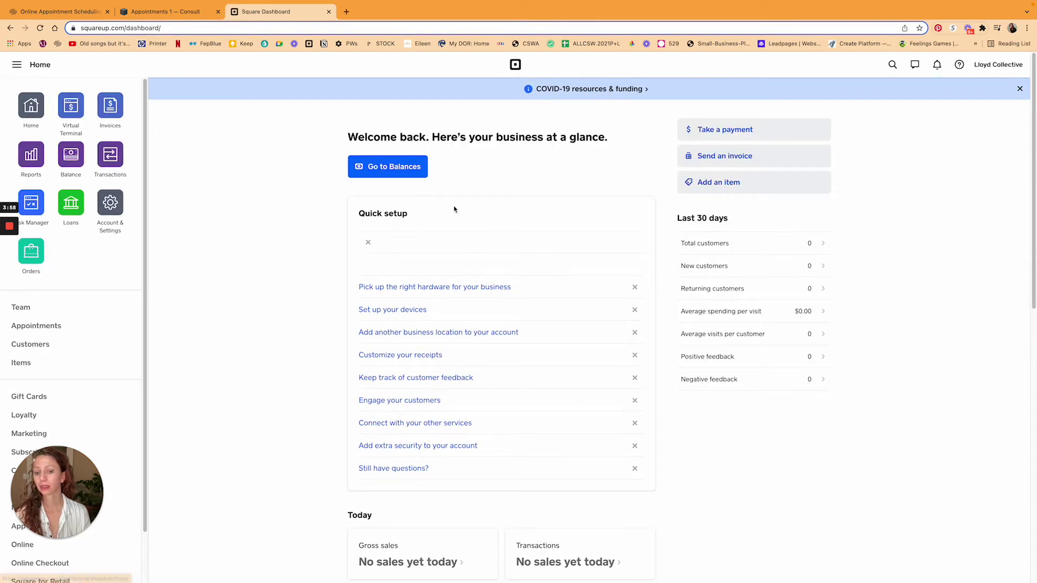
left_click(52, 327)
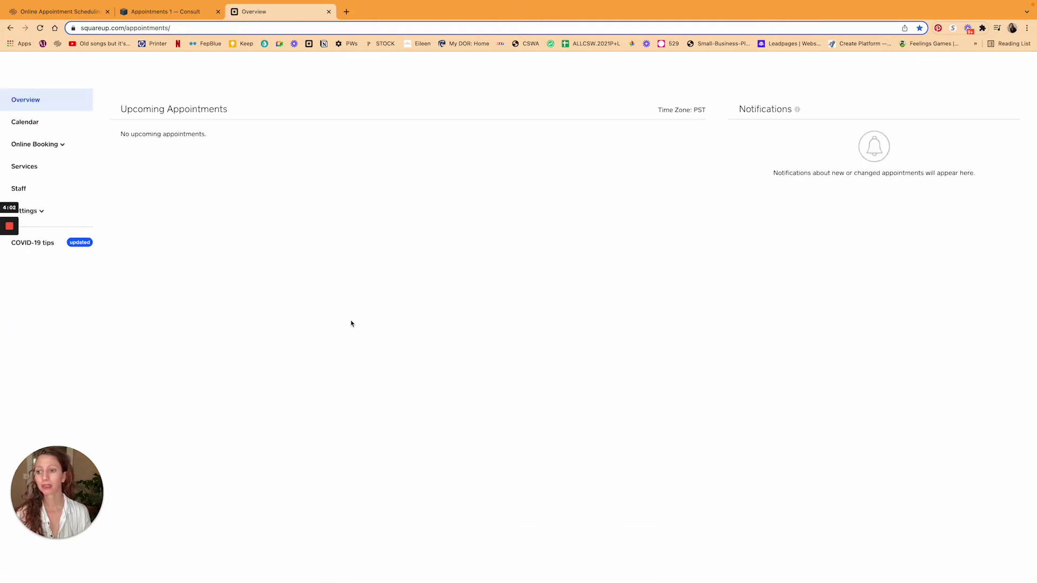
left_click(25, 122)
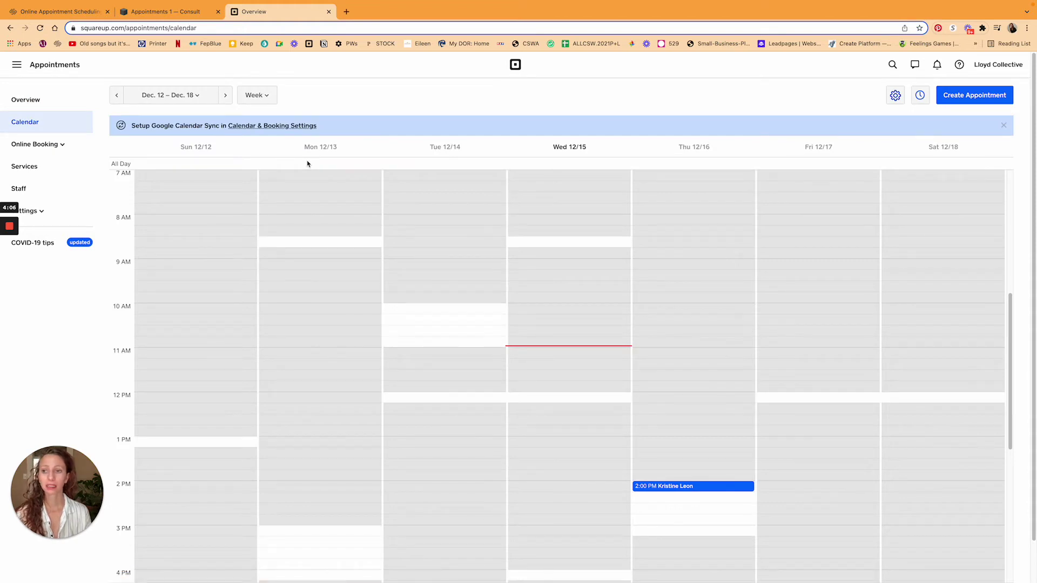
- Review the one-time and recurring availability schedules and close the availability editor
left_click(920, 95)
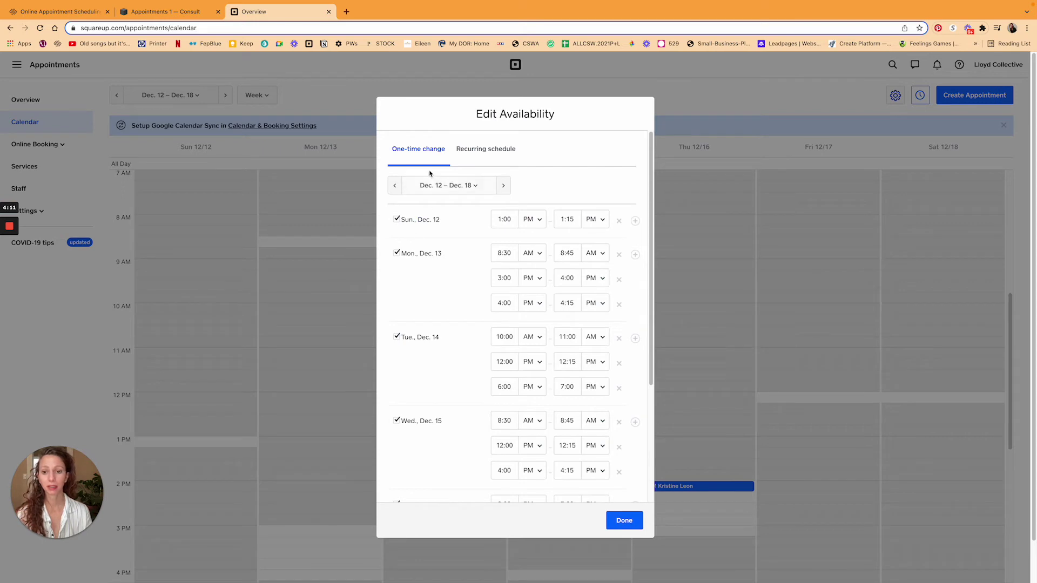
left_click(476, 154)
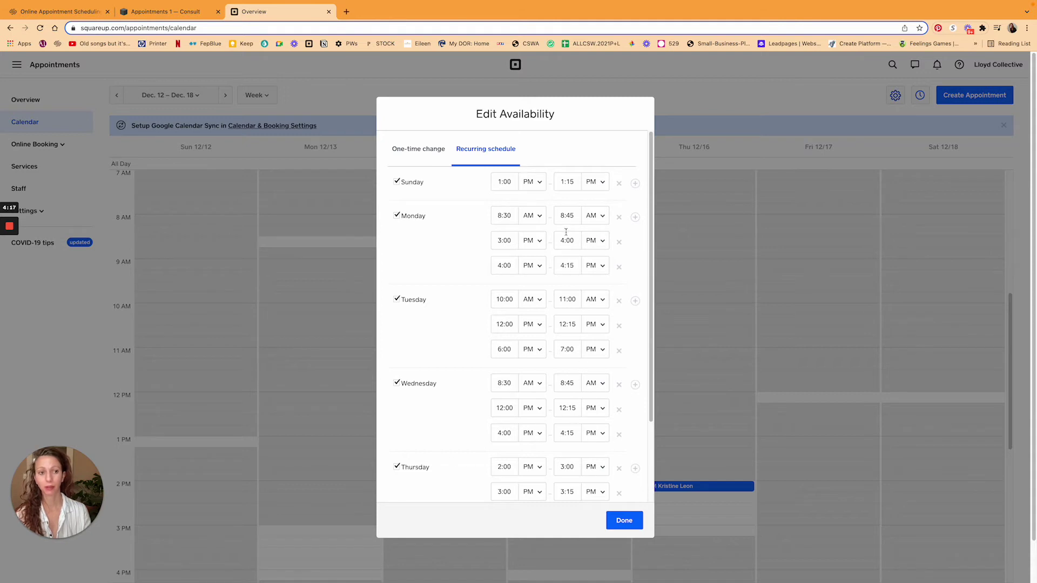
left_click(624, 520)
- Browse the calendar ahead to the week of Dec. 26 – Jan. 1, 2022 and go back to Dec. 19 – Dec. 25
left_click(225, 96)
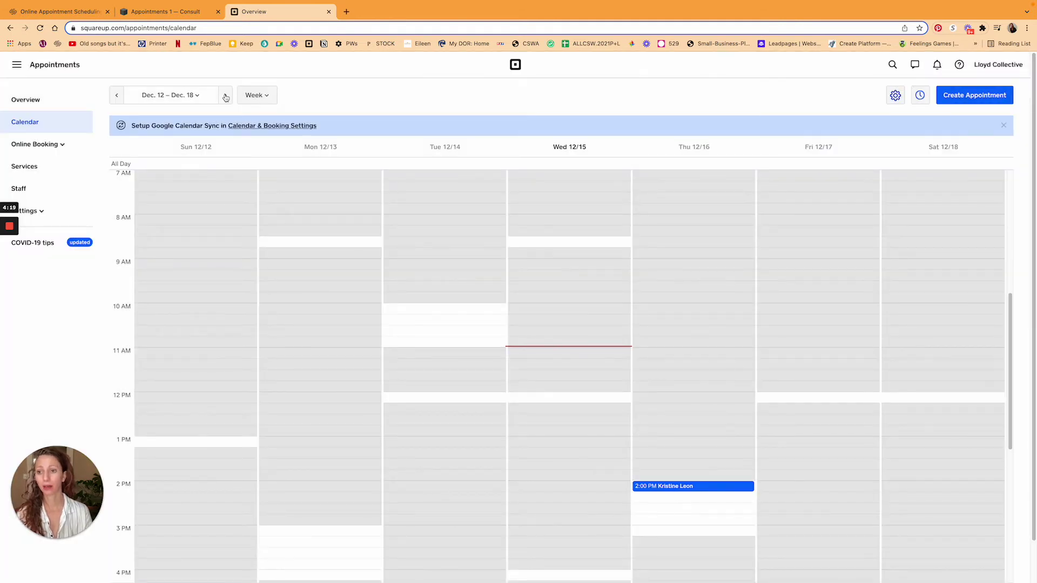
left_click(226, 97)
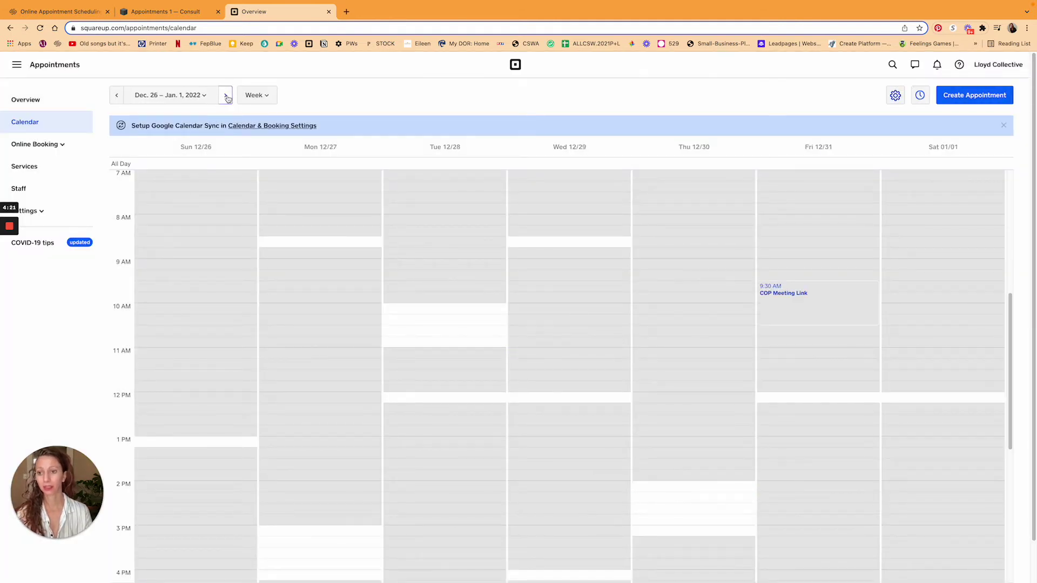
left_click(118, 97)
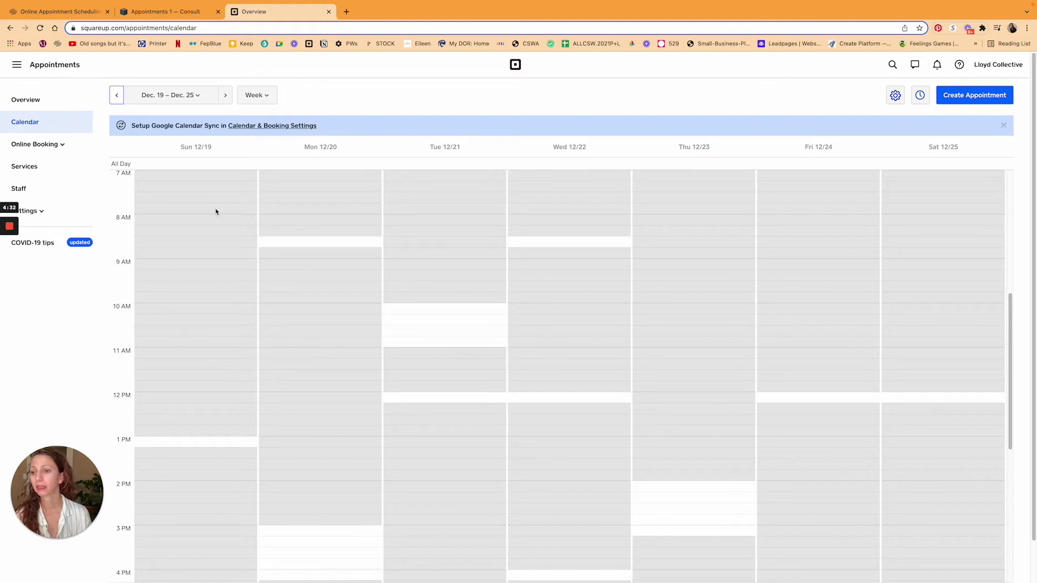
- Open the Business Consultation service from the service library and check its price type options without changing them
left_click(33, 167)
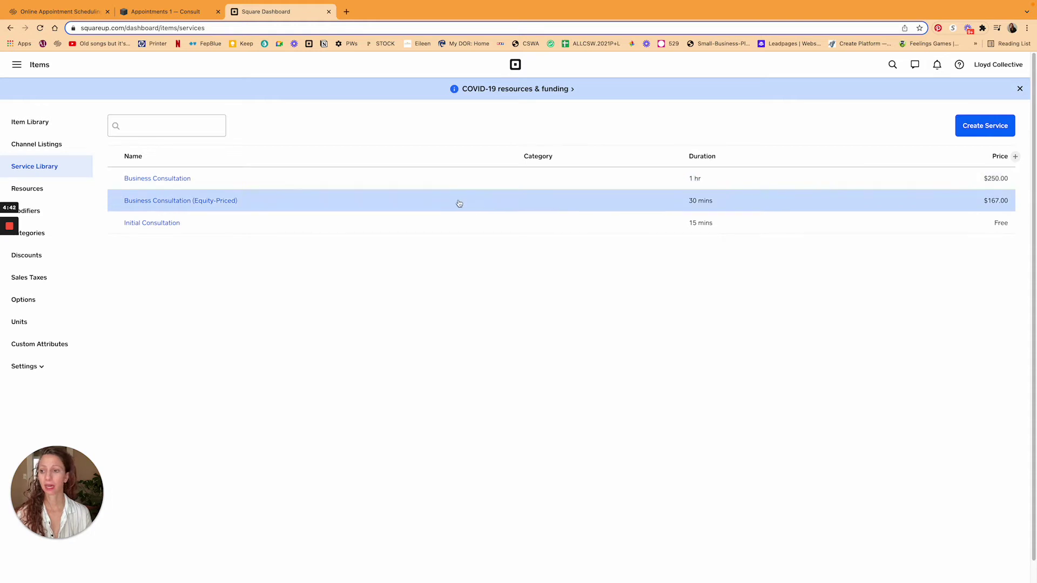
left_click(447, 188)
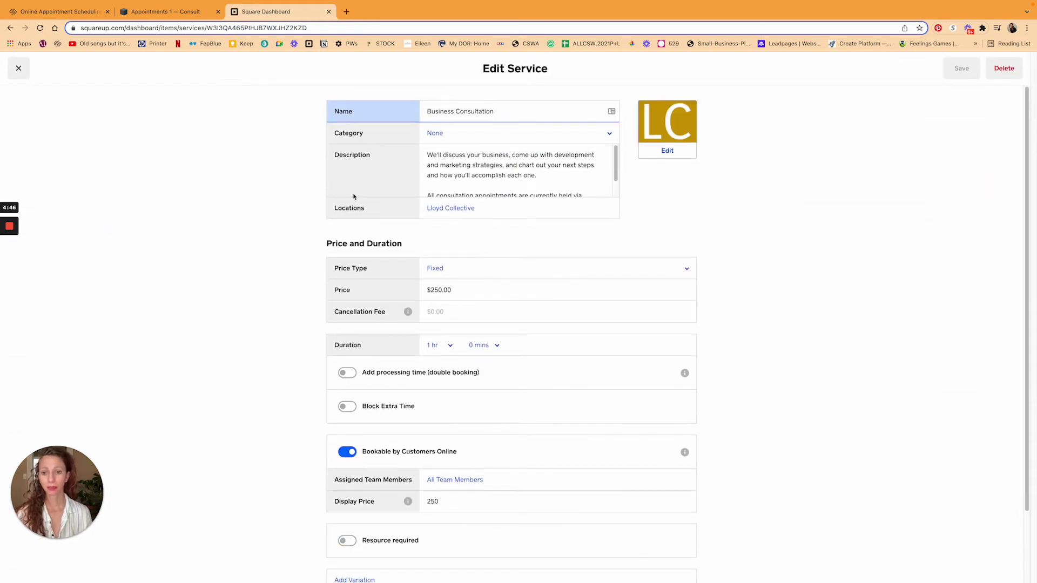
scroll(488, 221, "down", 2)
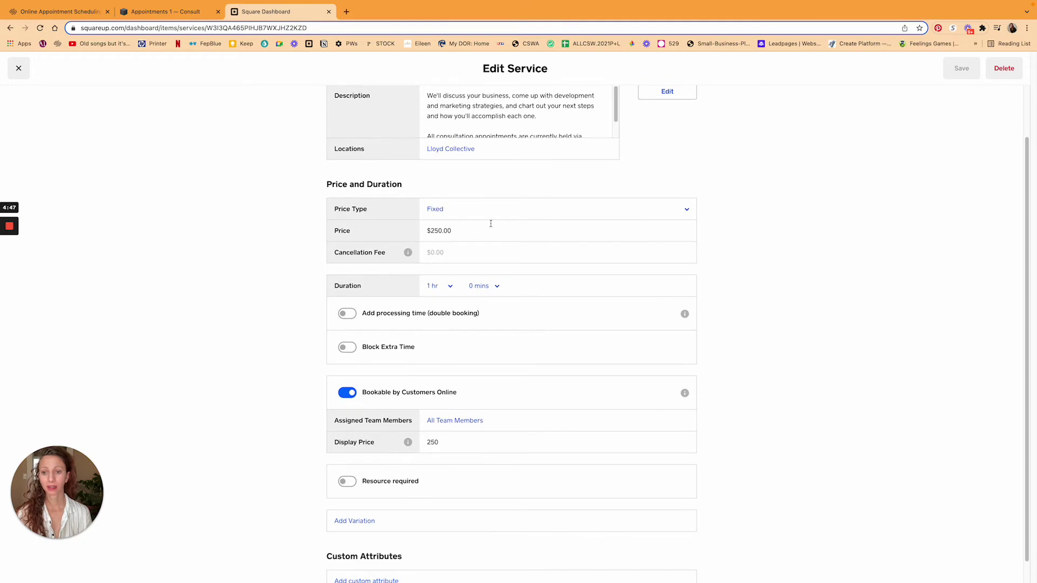
left_click(528, 209)
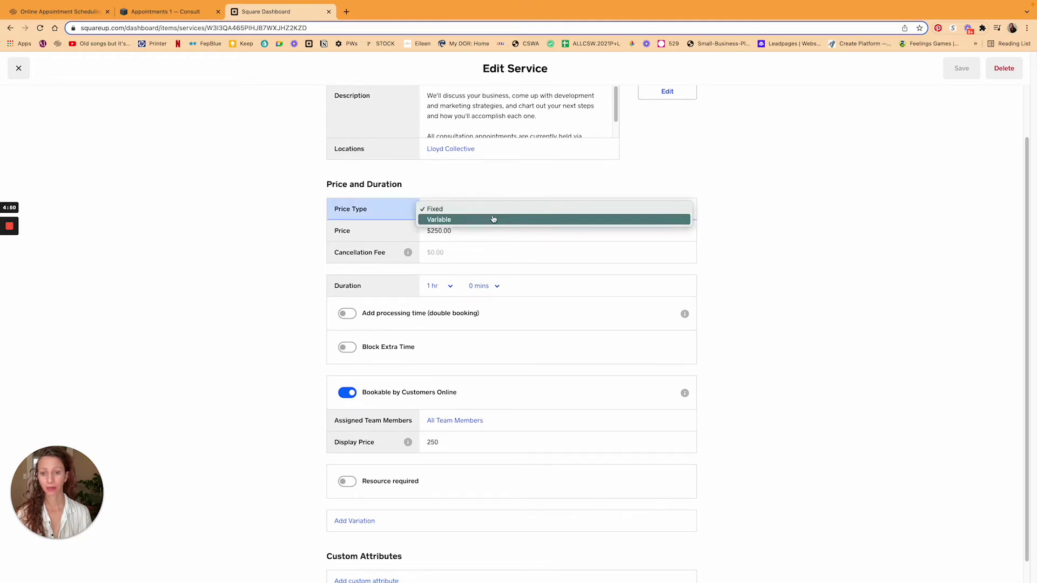
left_click(299, 234)
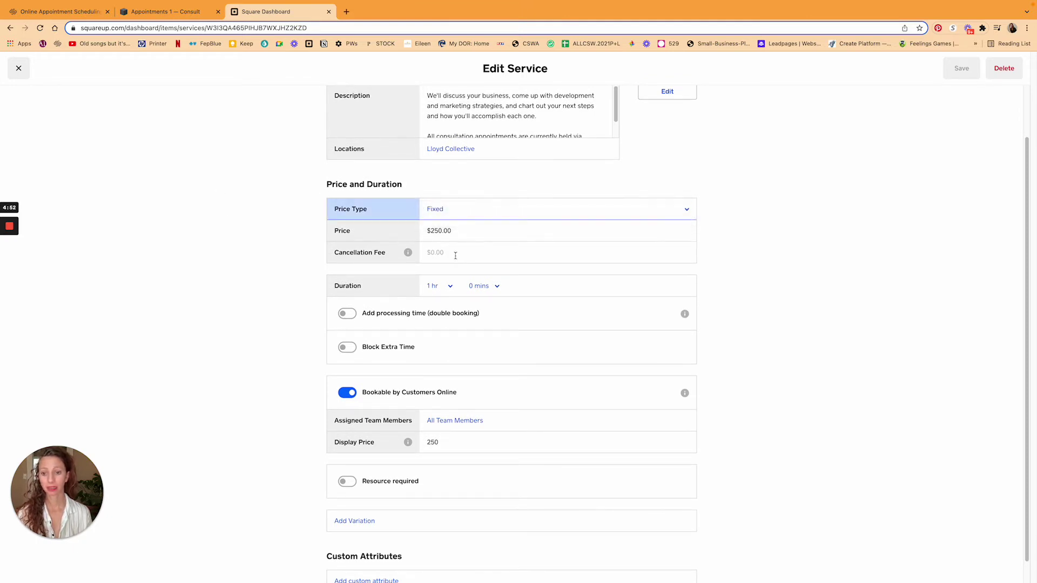
- Examine the Business Consultation service's extra time, double booking and online booking settings, and close the service without saving
scroll(213, 270, "down", 1)
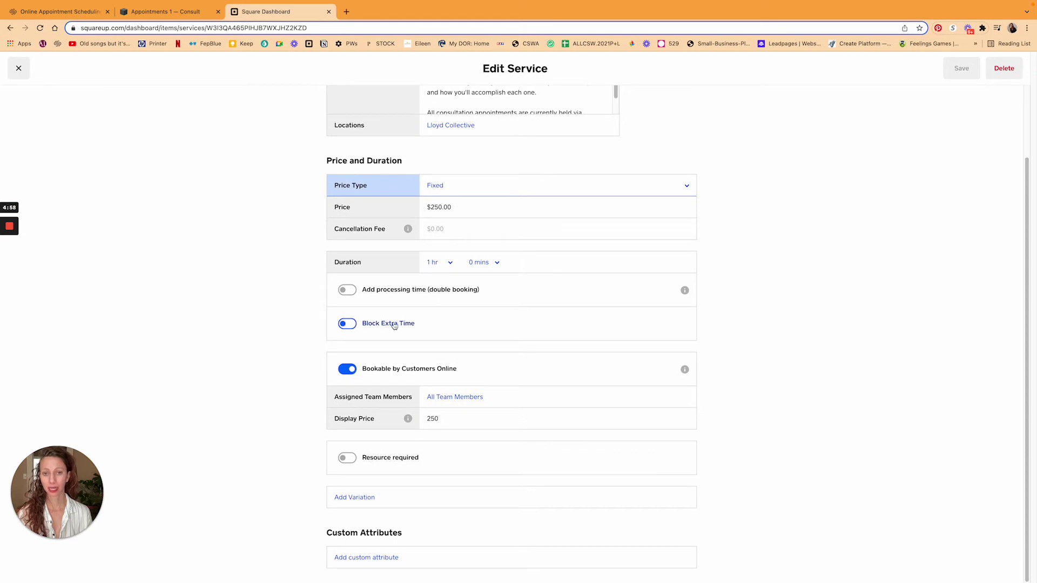
left_click(347, 323)
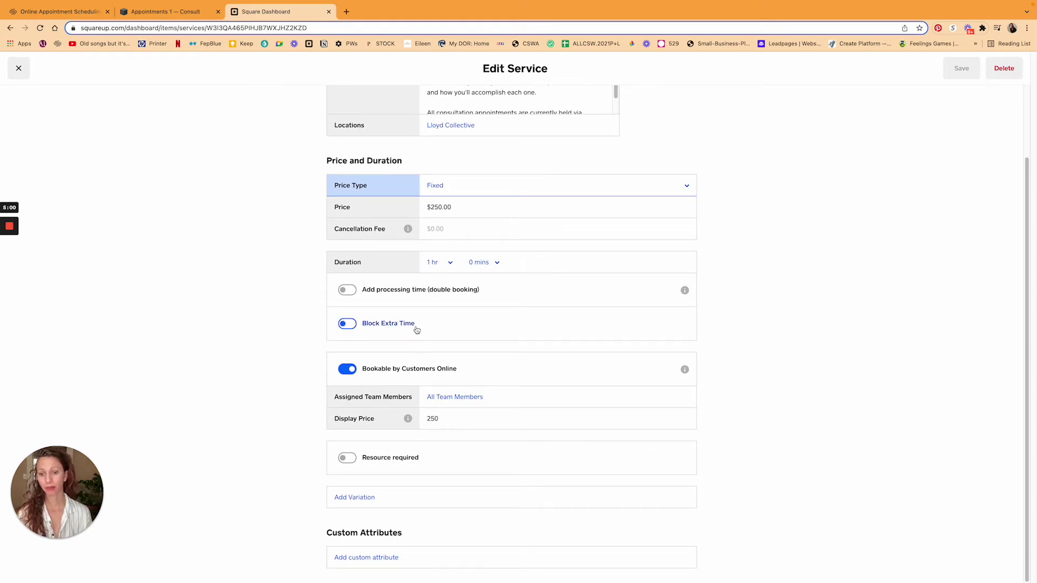
left_click(416, 328)
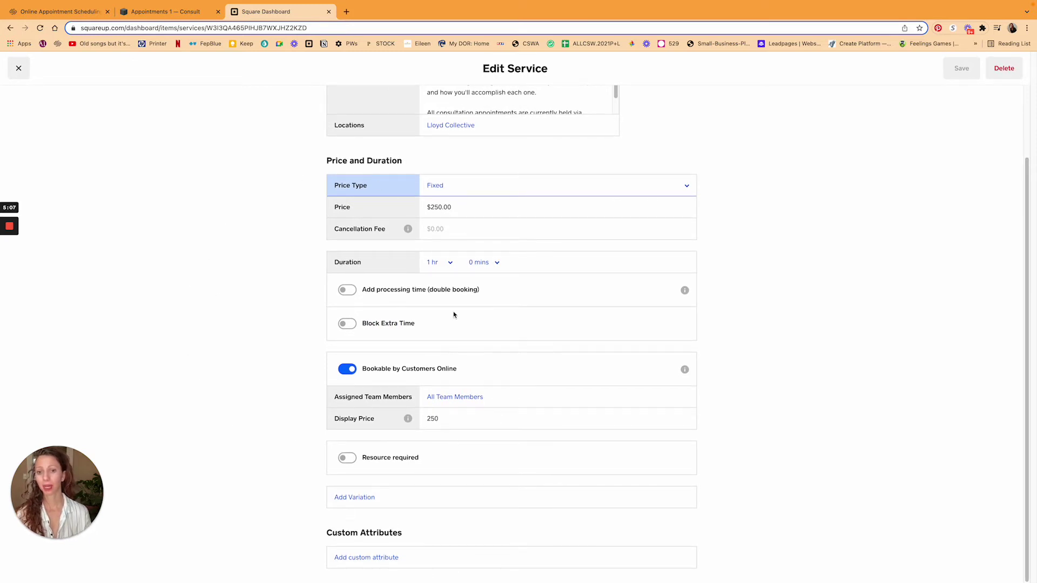
scroll(245, 220, "up", 3)
scroll(245, 220, "down", 3)
scroll(293, 146, "up", 3)
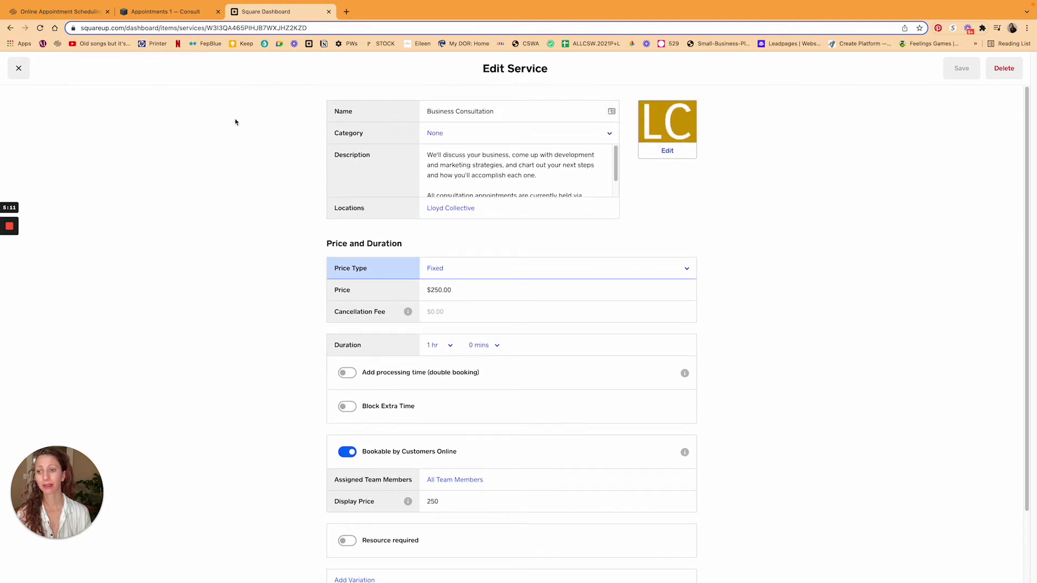
left_click(21, 70)
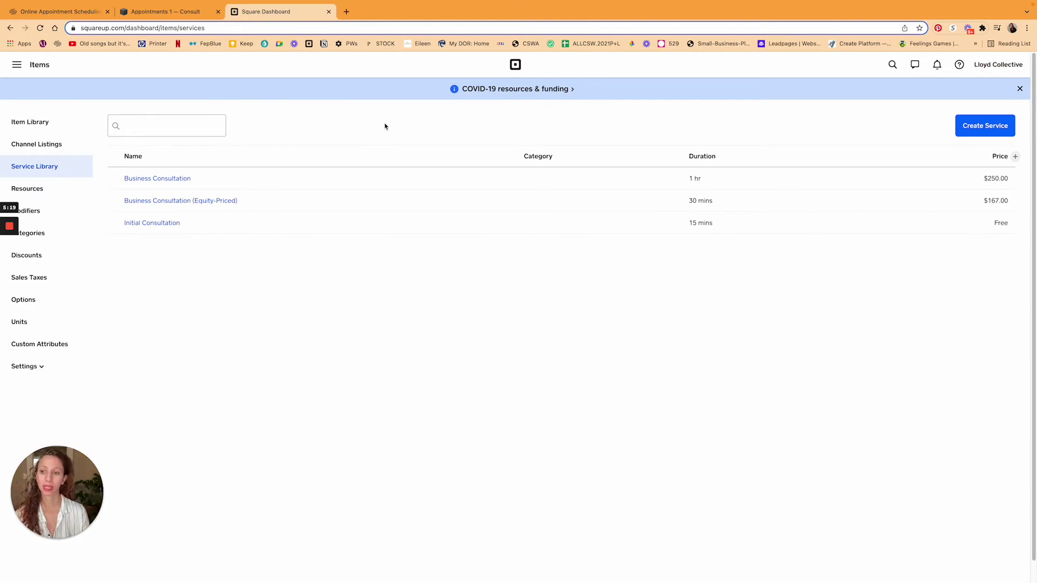
- Look through the item library, categories, discounts, sales taxes, custom attributes and item settings pages after the service list
scroll(339, 216, "down", 1)
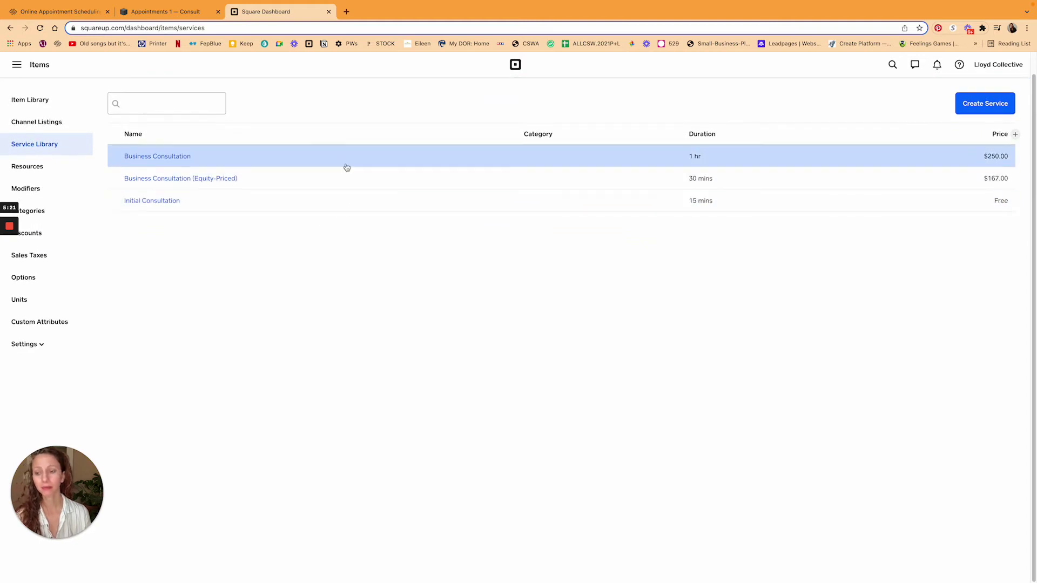
scroll(351, 178, "up", 1)
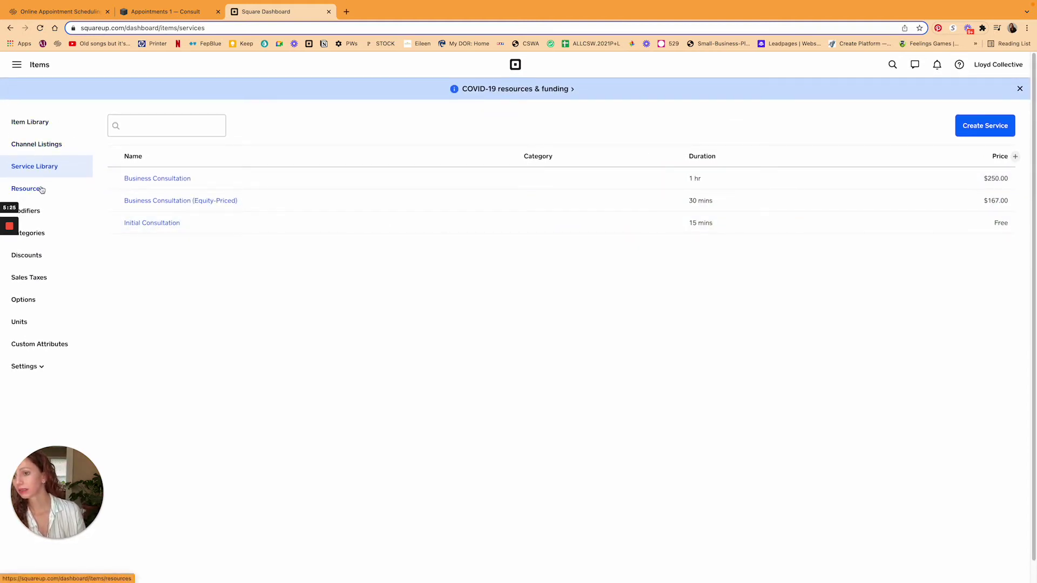
left_click(45, 127)
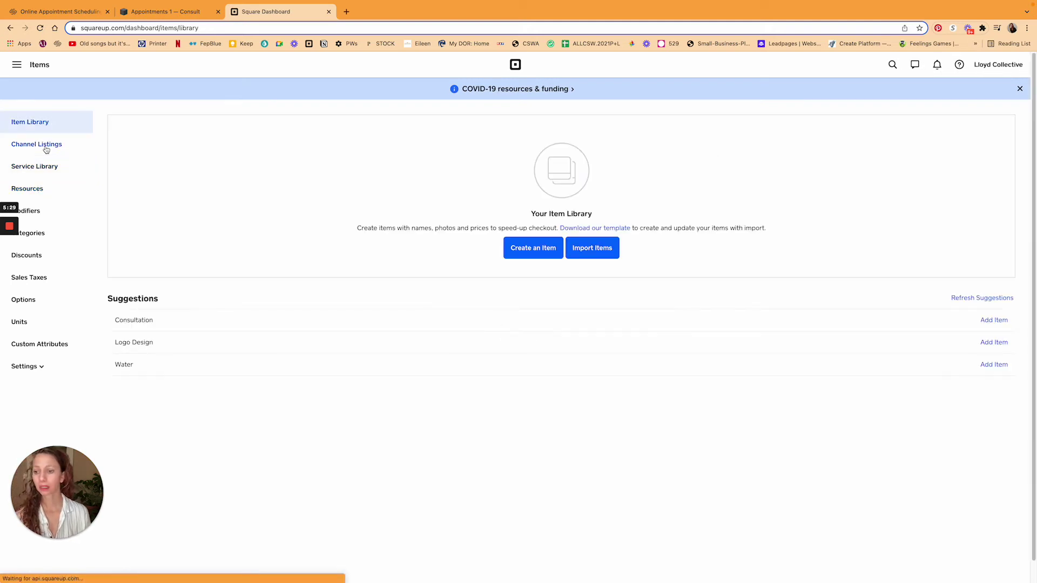
left_click(37, 238)
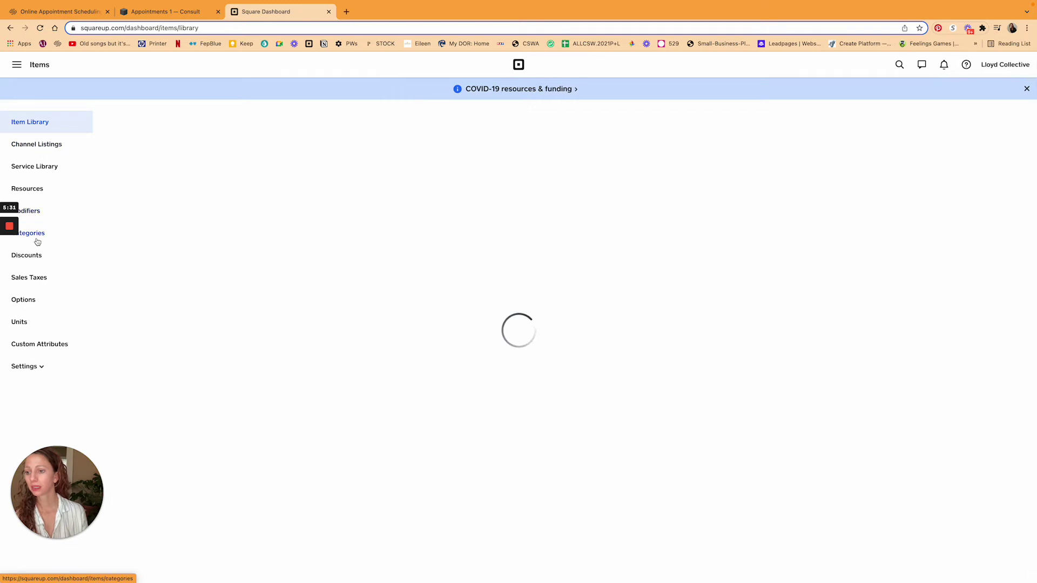
left_click(33, 257)
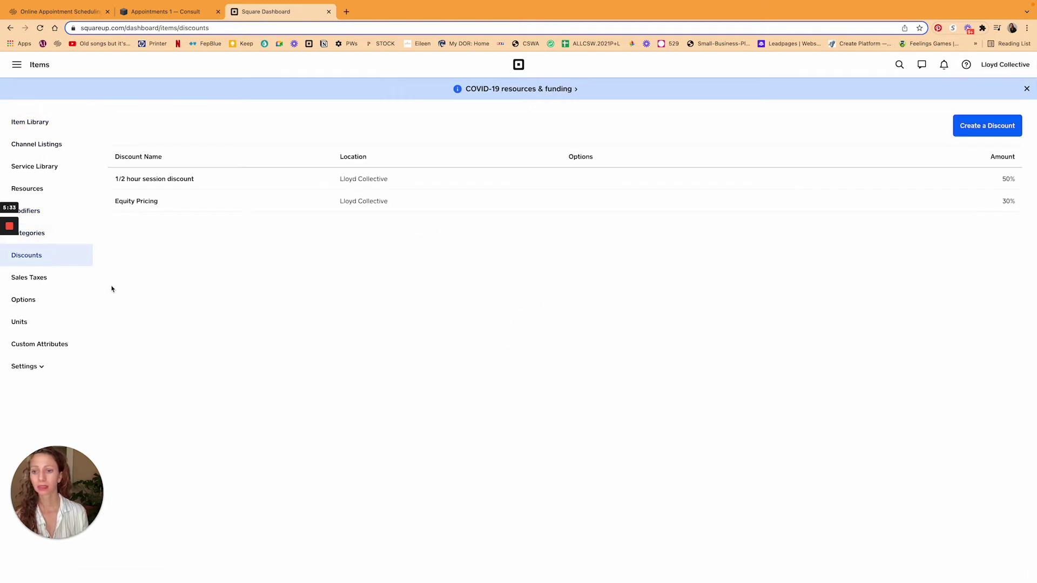
left_click(31, 279)
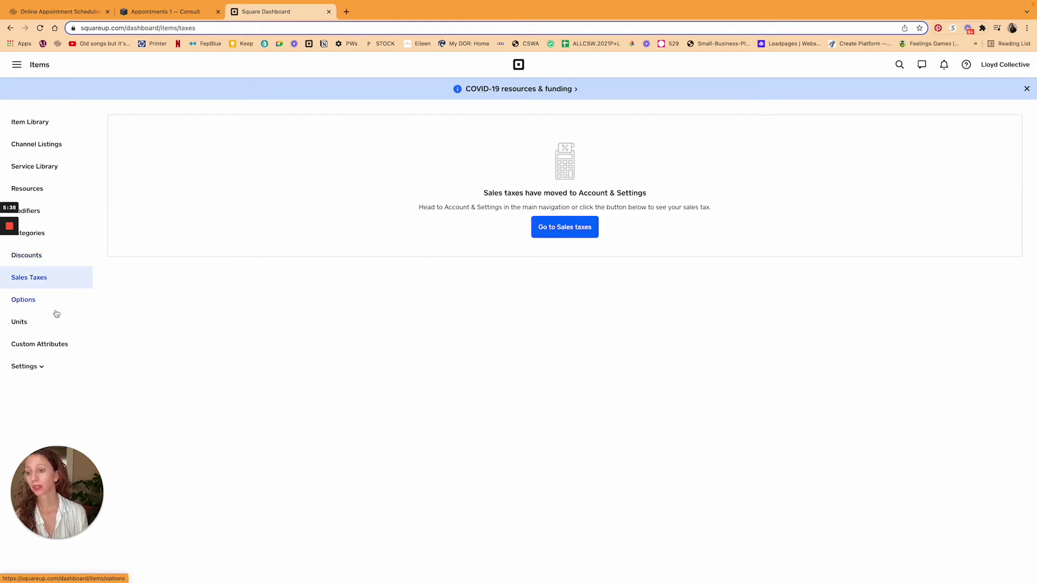
left_click(42, 346)
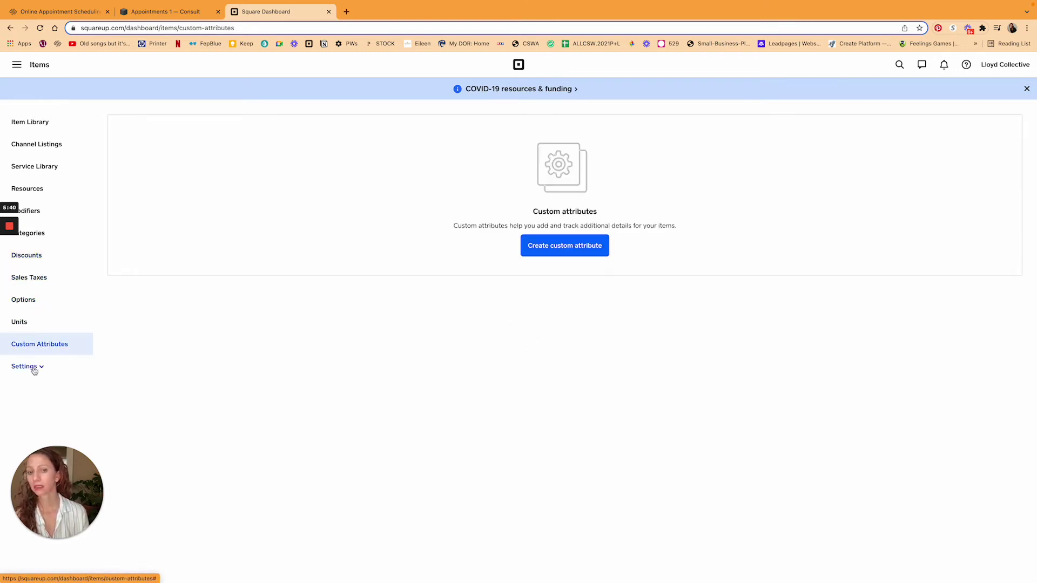
left_click(34, 369)
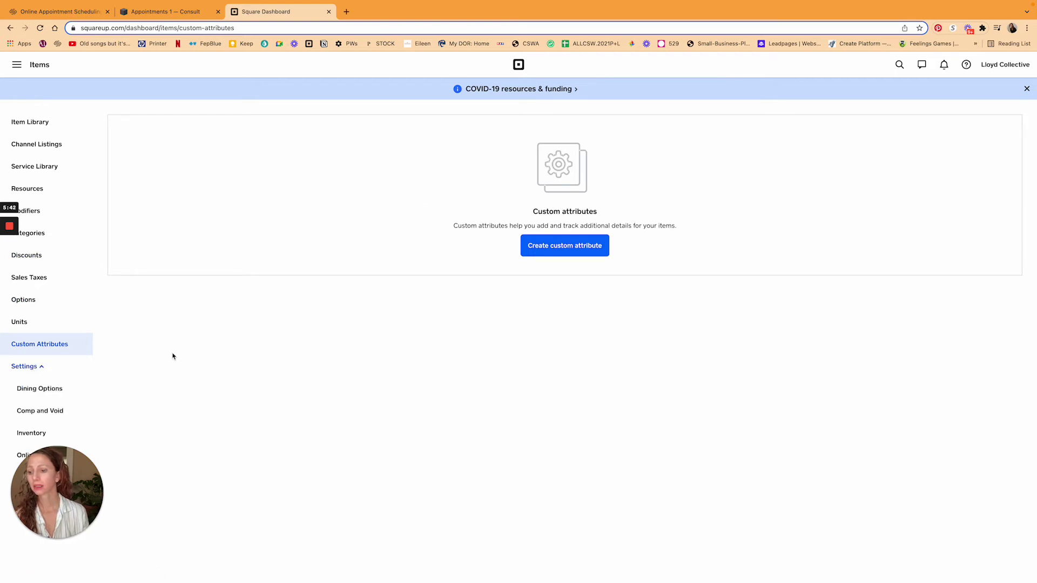
- Go back through the visited item and service pages to the appointments calendar
left_click(10, 30)
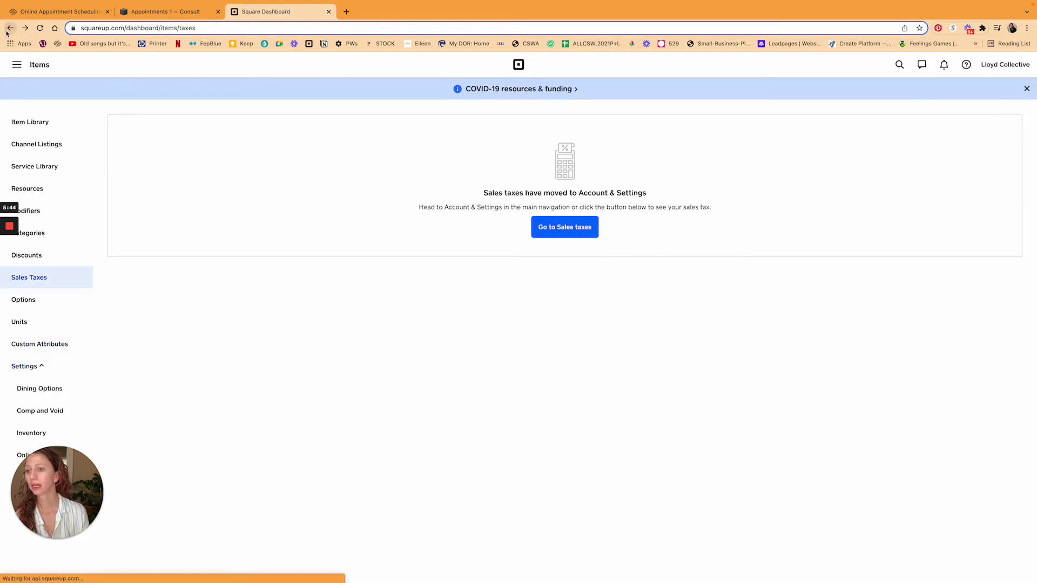
left_click(9, 30)
left_click(7, 32)
left_click(7, 32)
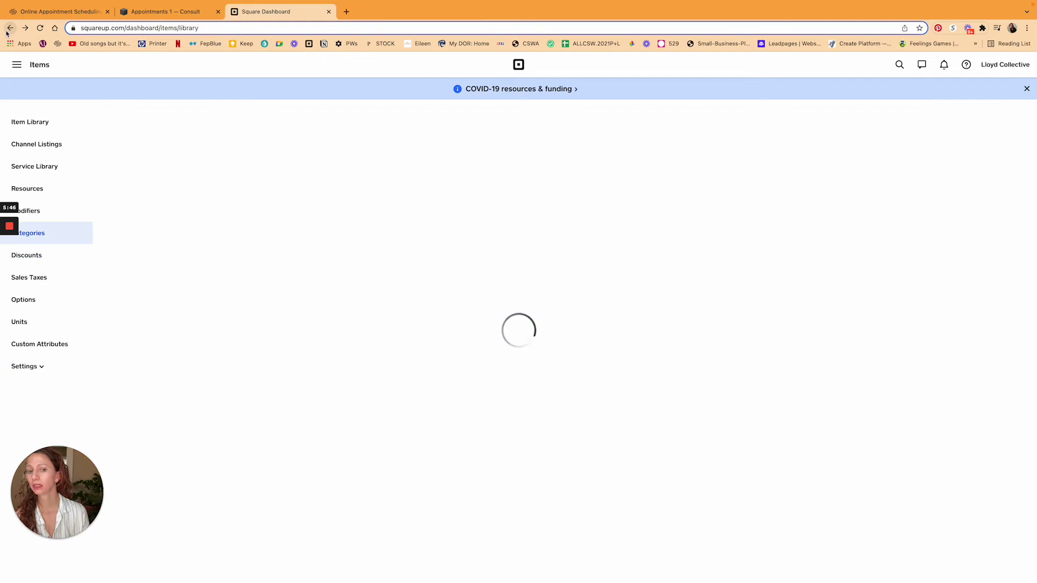
left_click(7, 32)
left_click(7, 32)
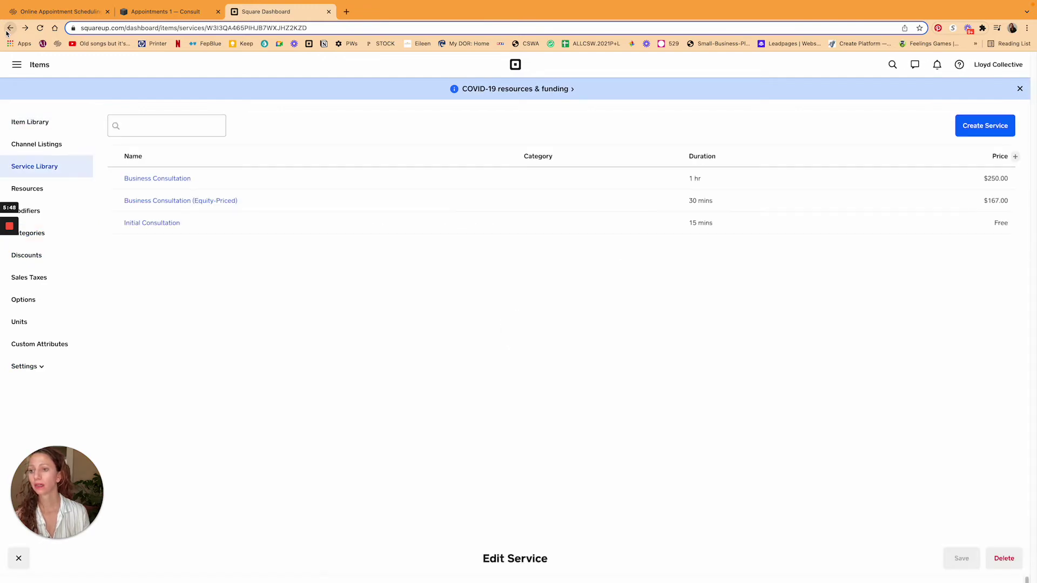
left_click(7, 33)
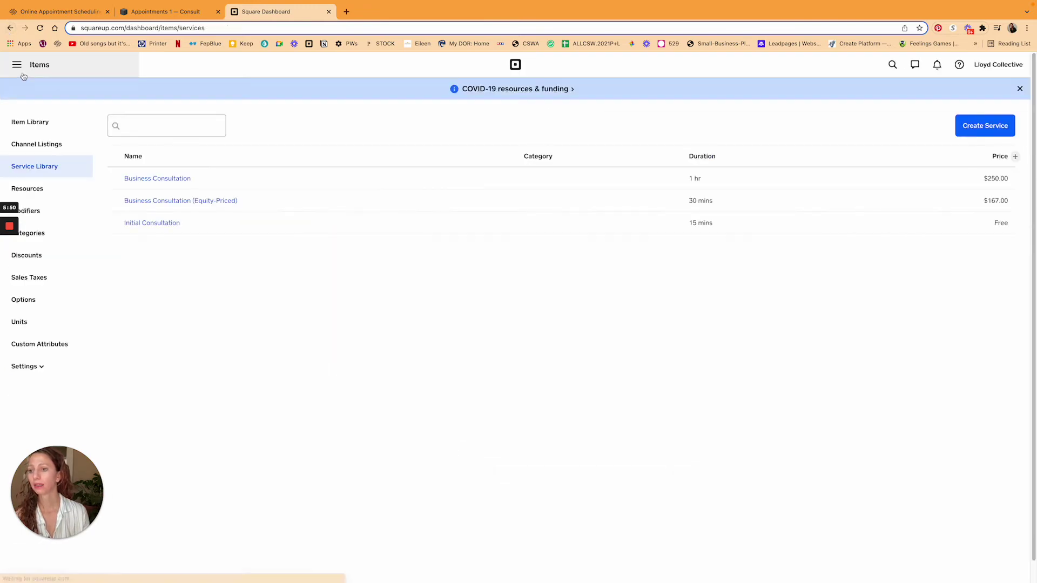
left_click(10, 32)
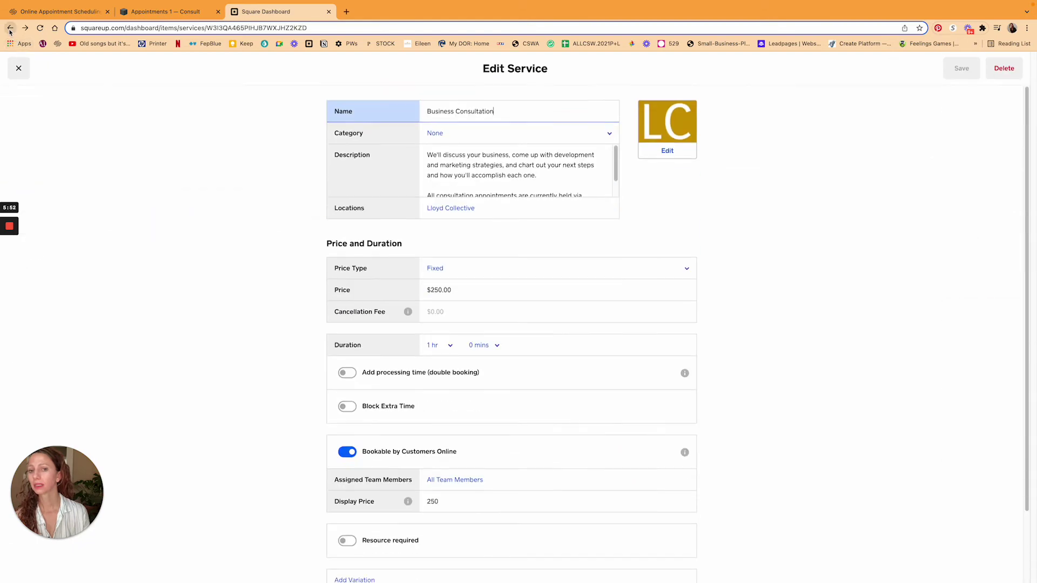
left_click(10, 32)
left_click(9, 33)
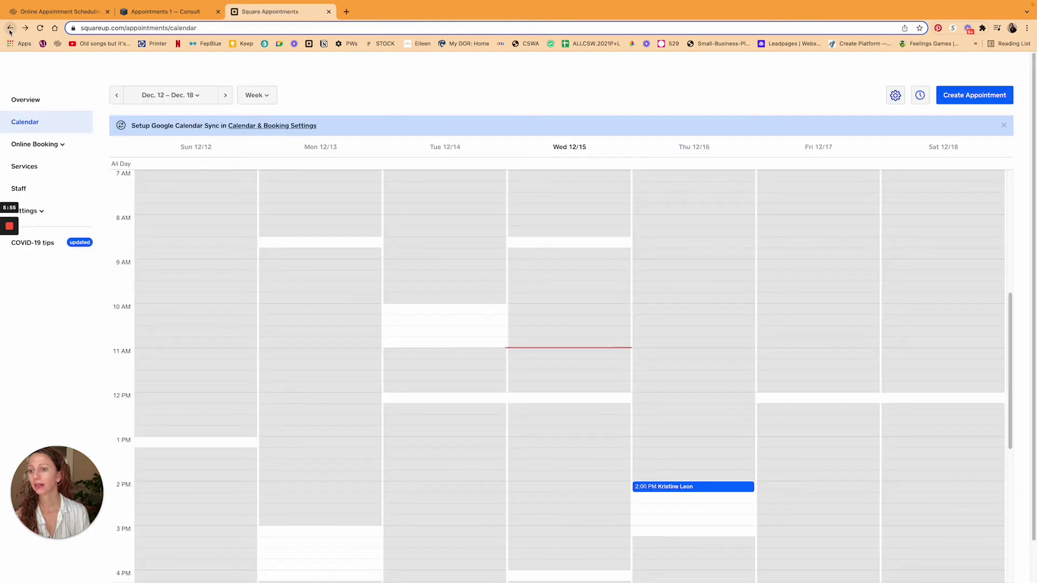
- Review the online booking channels and the options for adding the booking flow to an existing site, and close those options
left_click(54, 152)
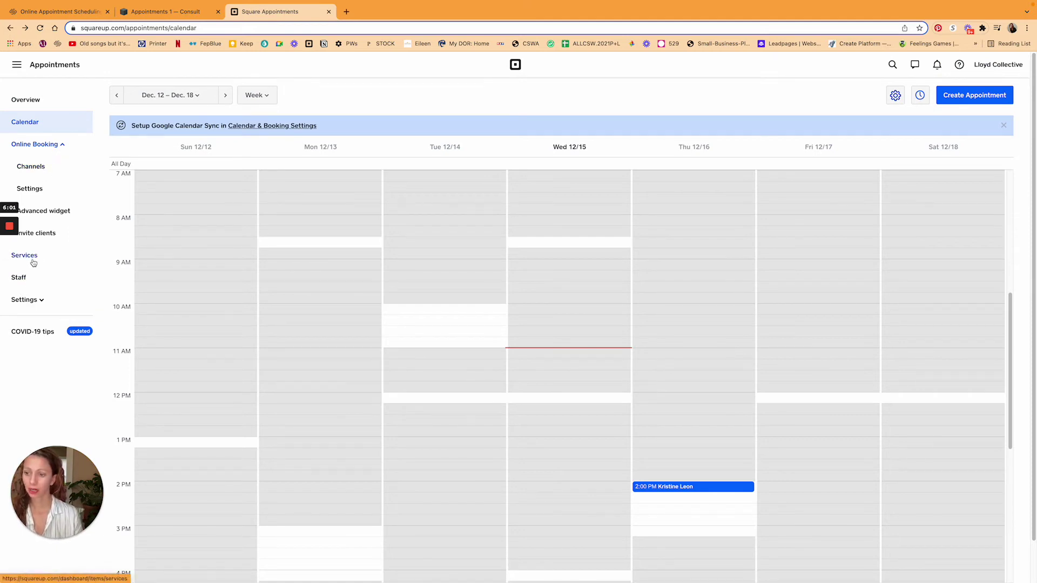
left_click(33, 167)
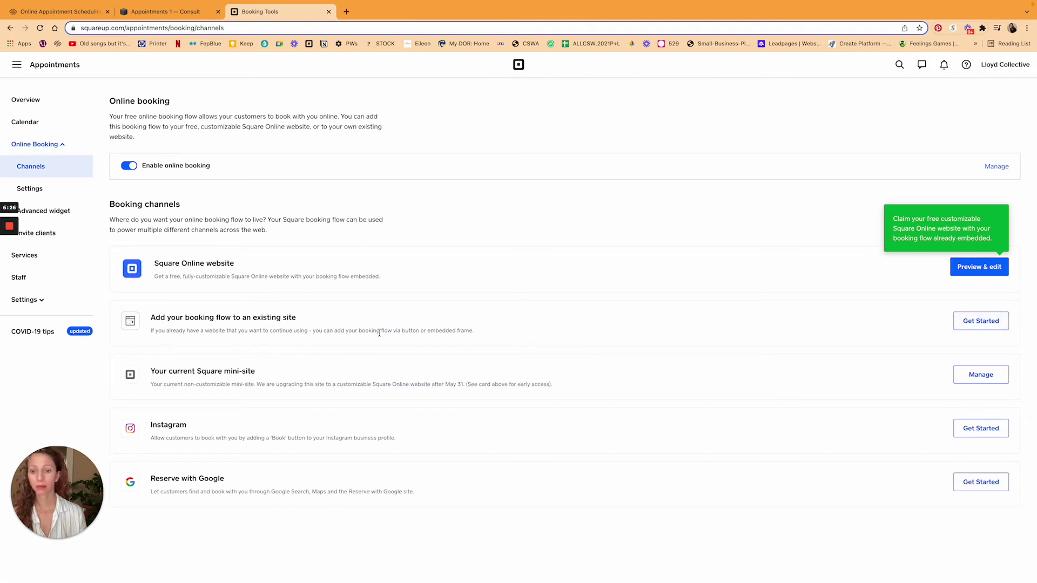
left_click_drag(337, 331, 471, 331)
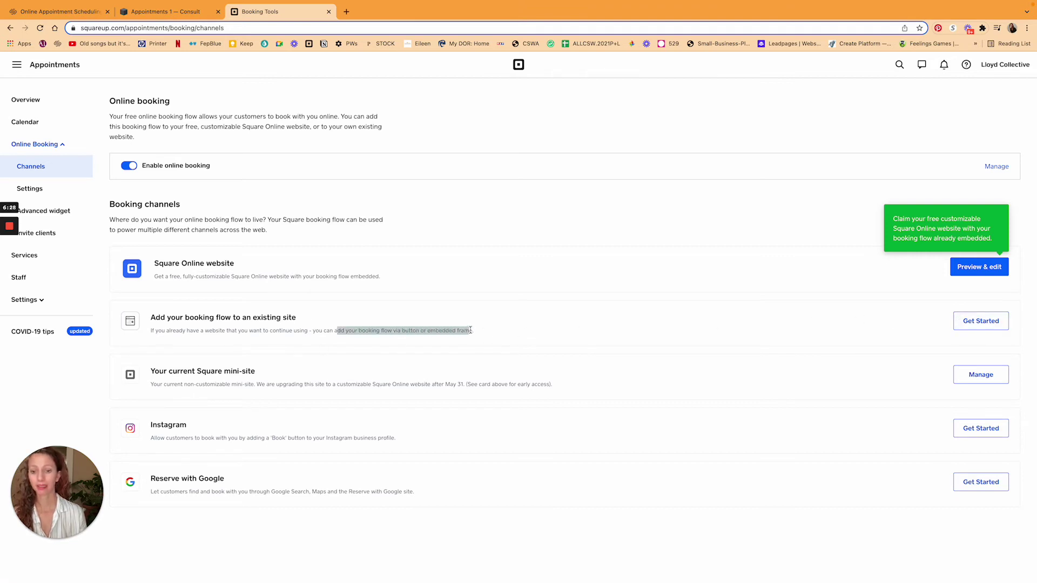
left_click(562, 334)
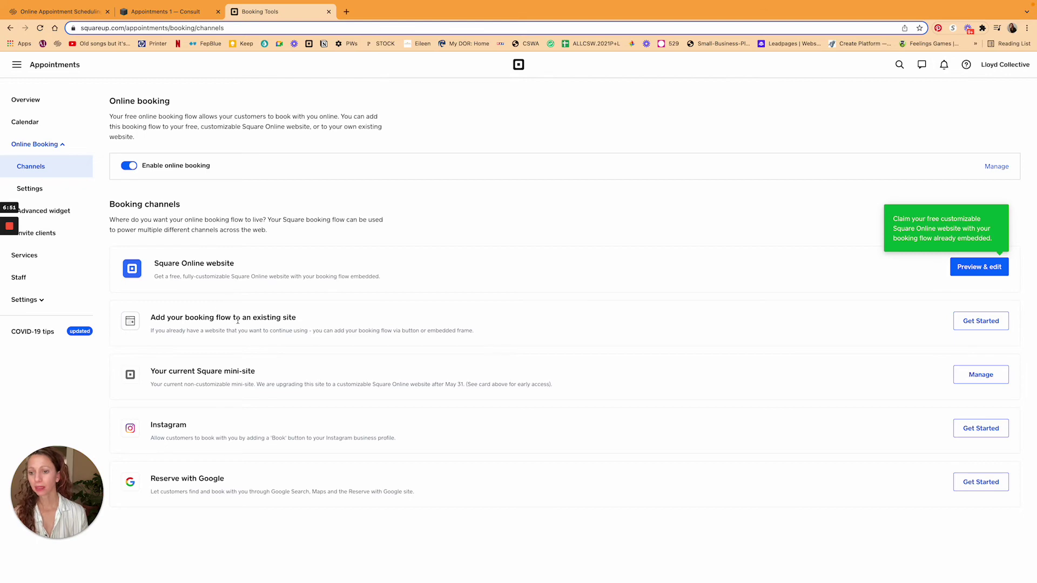
left_click(969, 323)
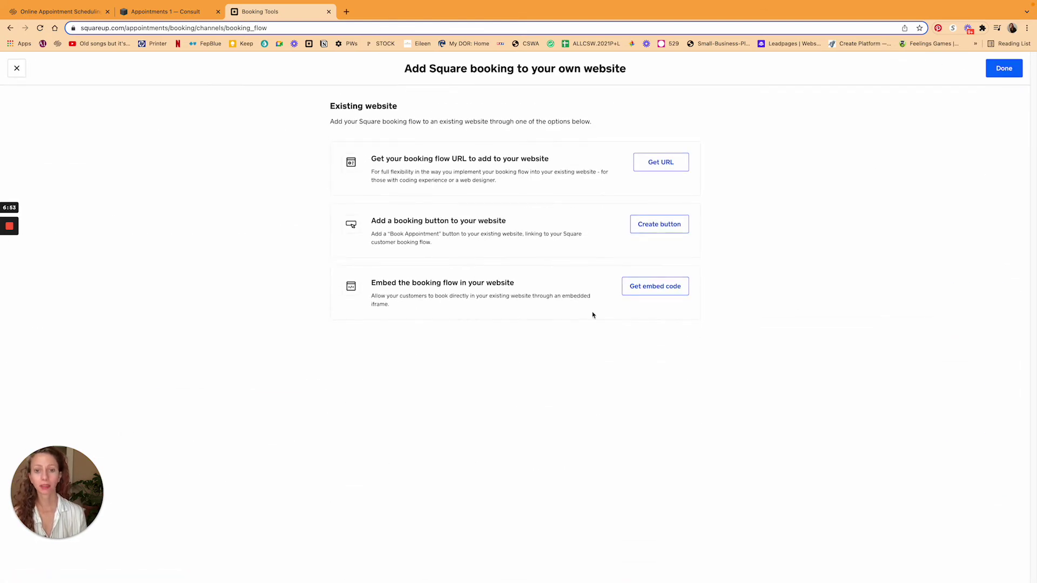
left_click(17, 69)
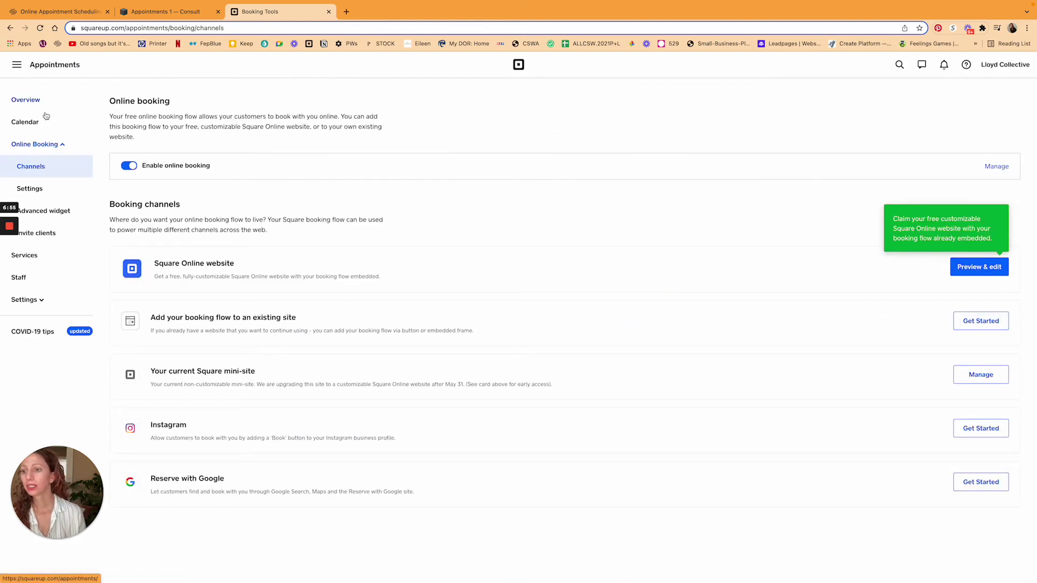
- Examine the online booking settings, from the reservation and timezone preferences down to the booking site QR code
left_click(39, 189)
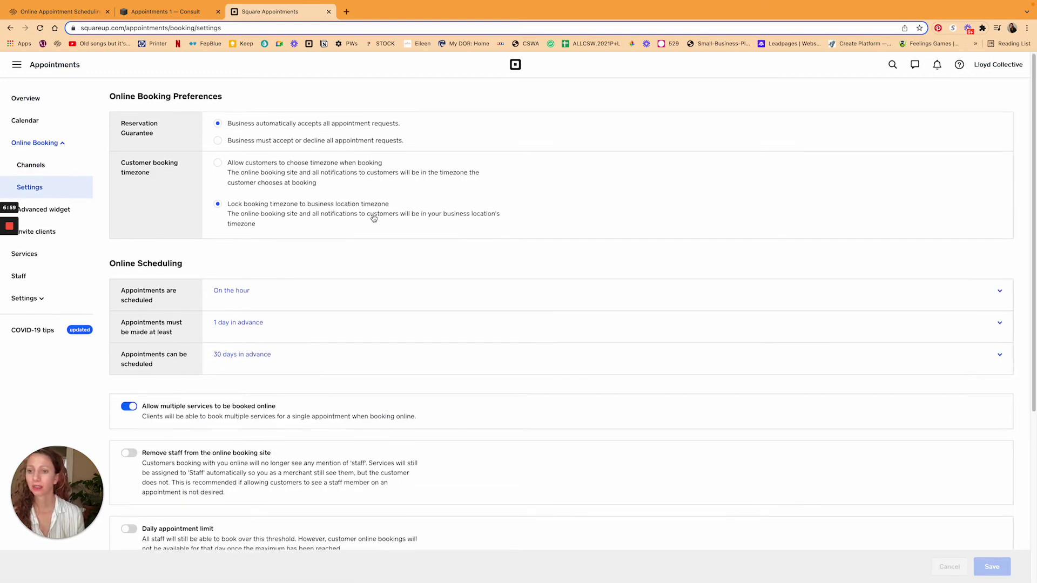
scroll(371, 216, "down", 1)
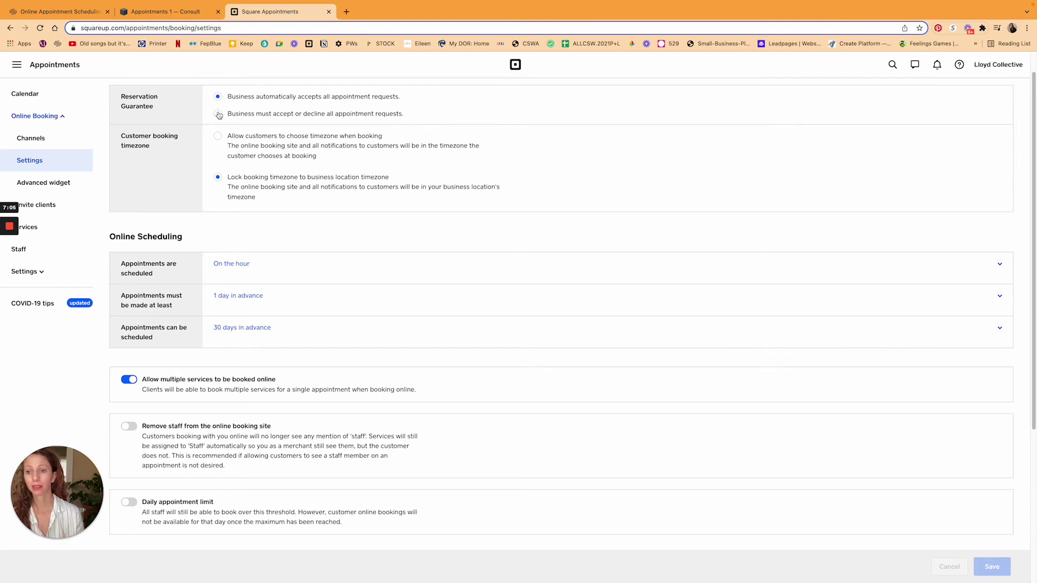
scroll(378, 178, "down", 3)
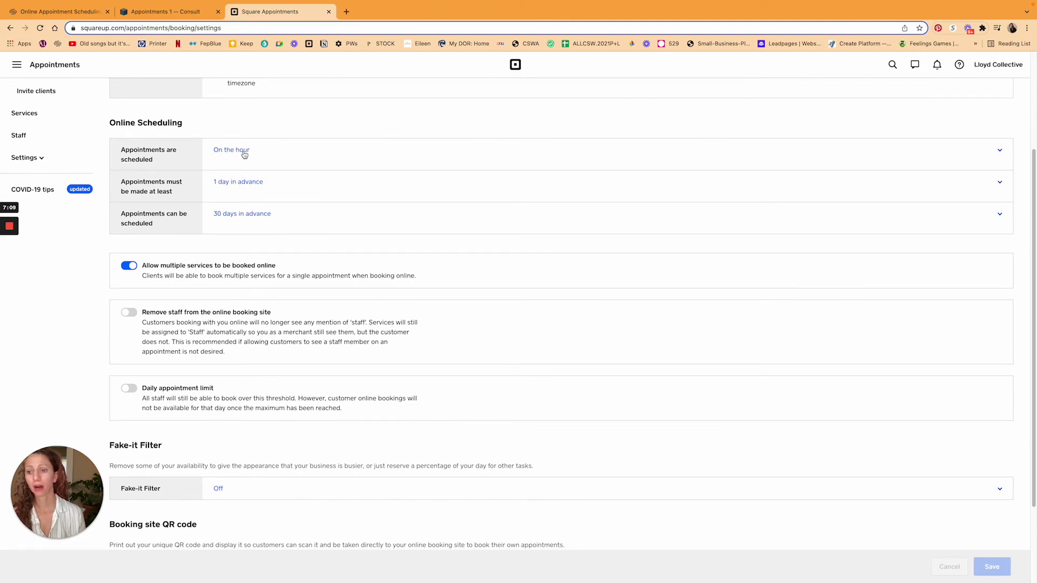
scroll(399, 220, "down", 3)
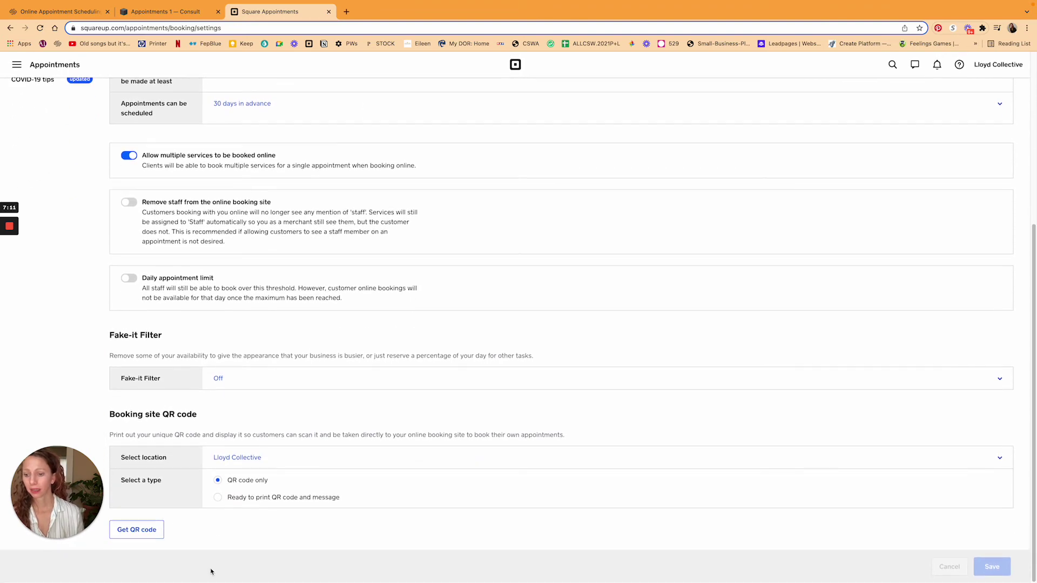
scroll(229, 231, "up", 5)
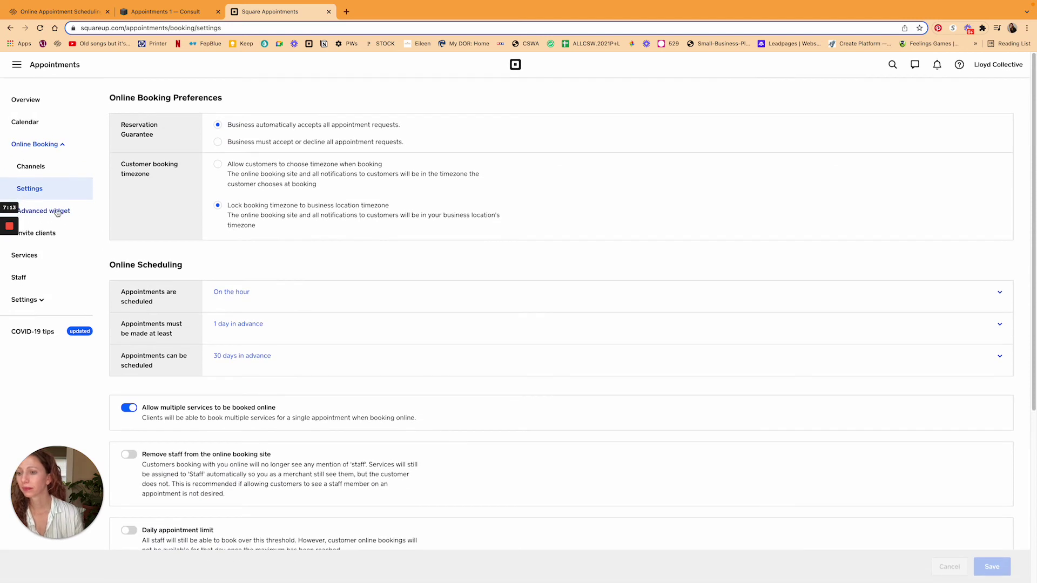
- View the advanced widget options and the page for inviting clients to book online
left_click(48, 216)
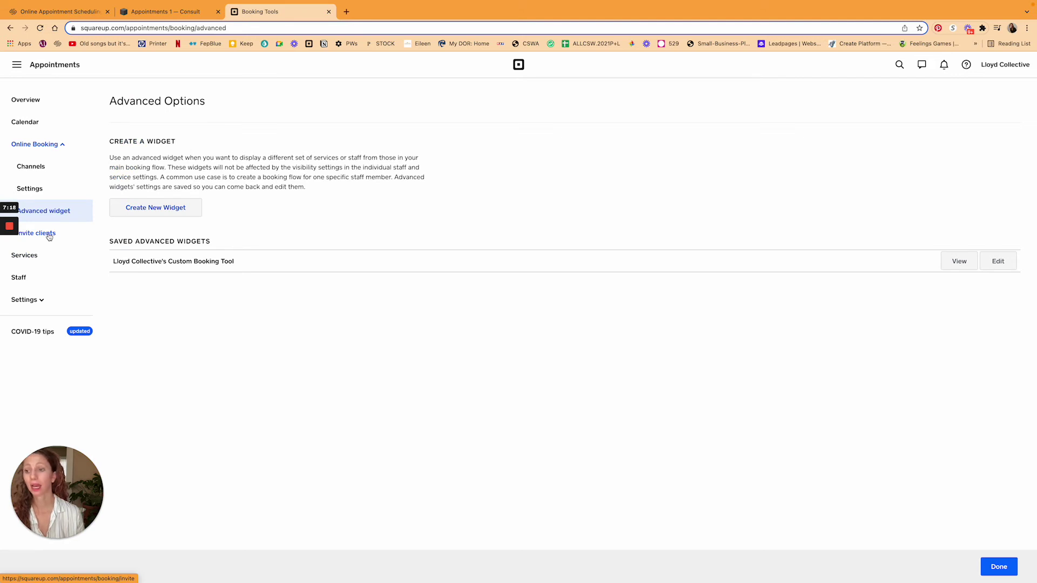
left_click(49, 237)
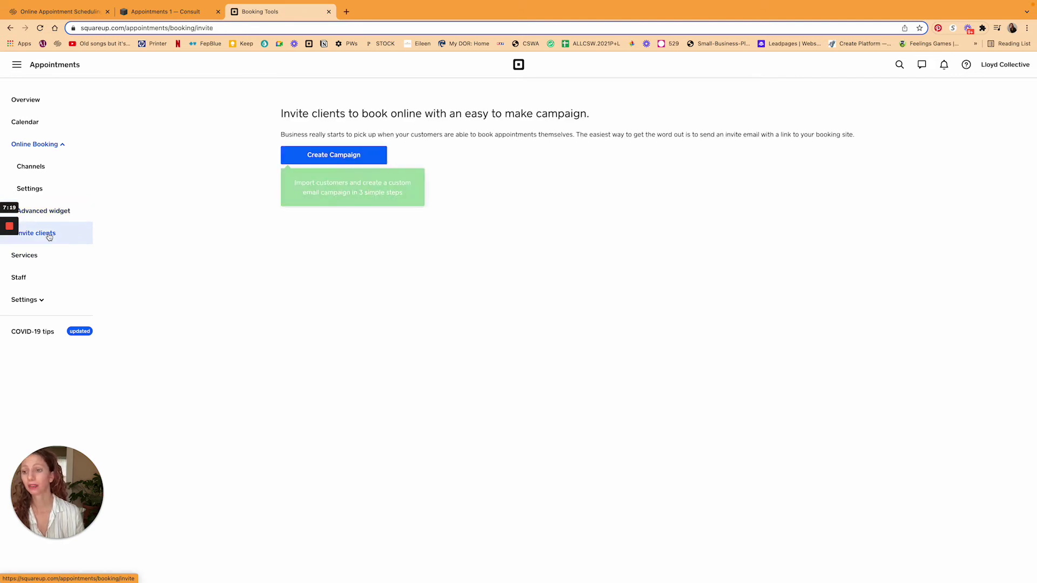
- Display the embed code for adding the Square booking flow to an existing website, and close it
left_click(36, 168)
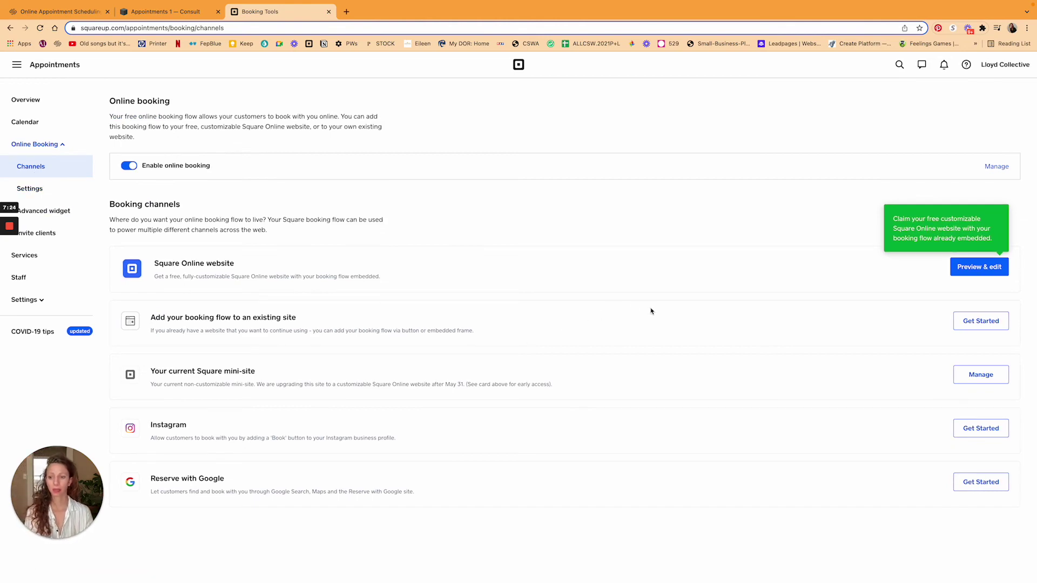
left_click(981, 320)
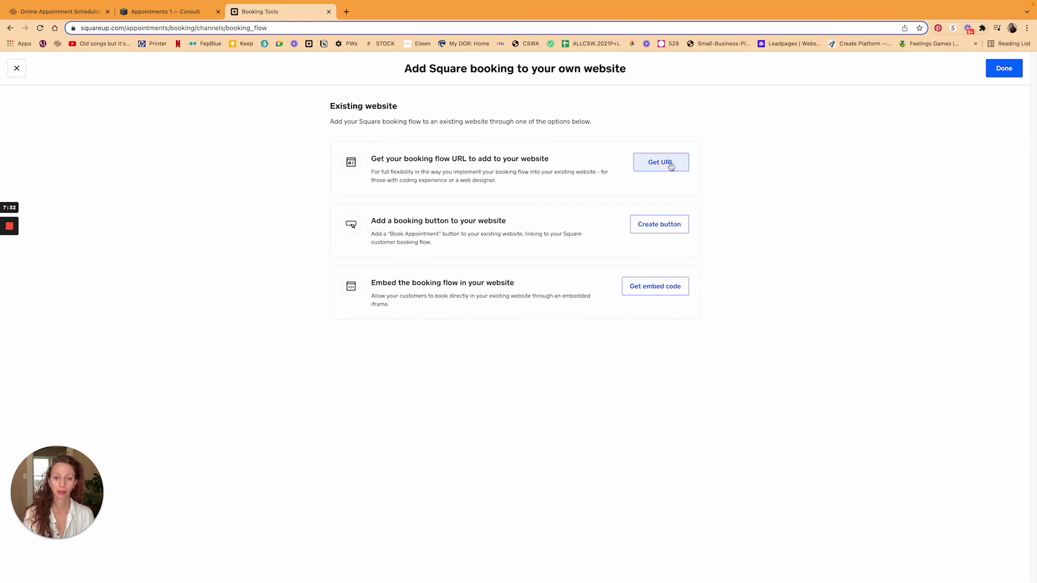
left_click(664, 290)
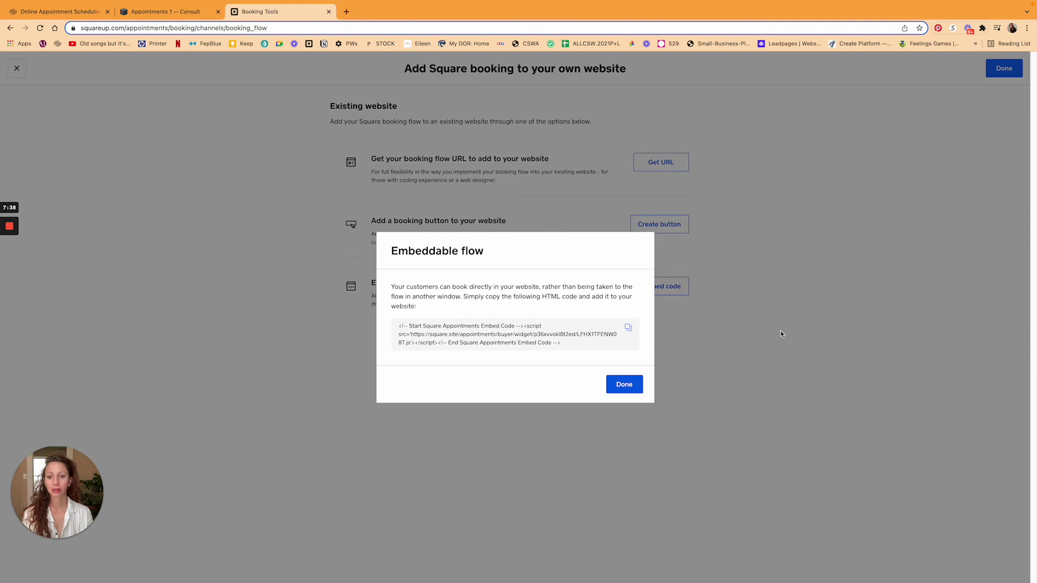
left_click(629, 385)
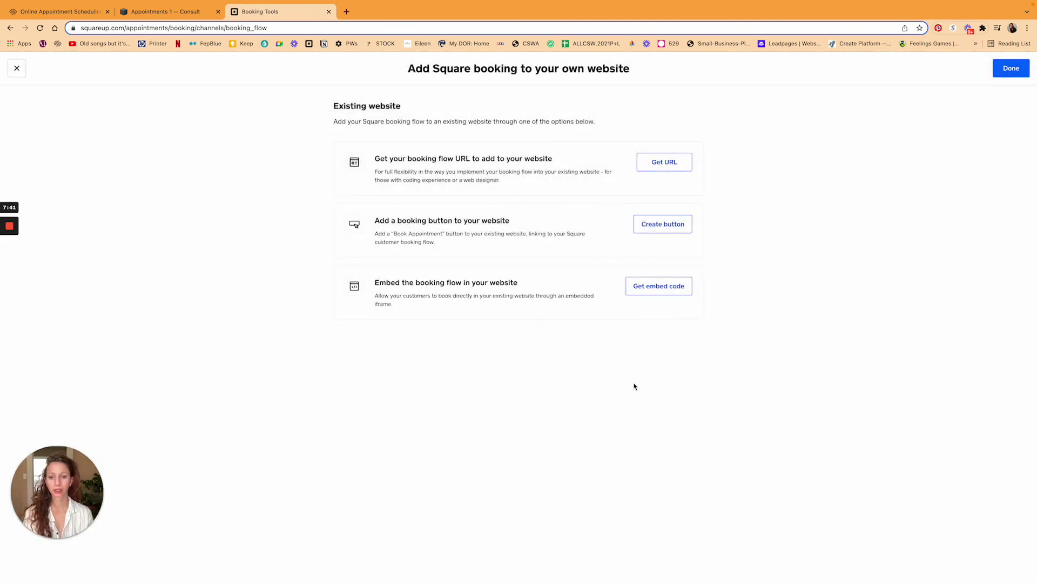
- Switch to the Squarespace site and open its squareup page for editing
left_click(167, 11)
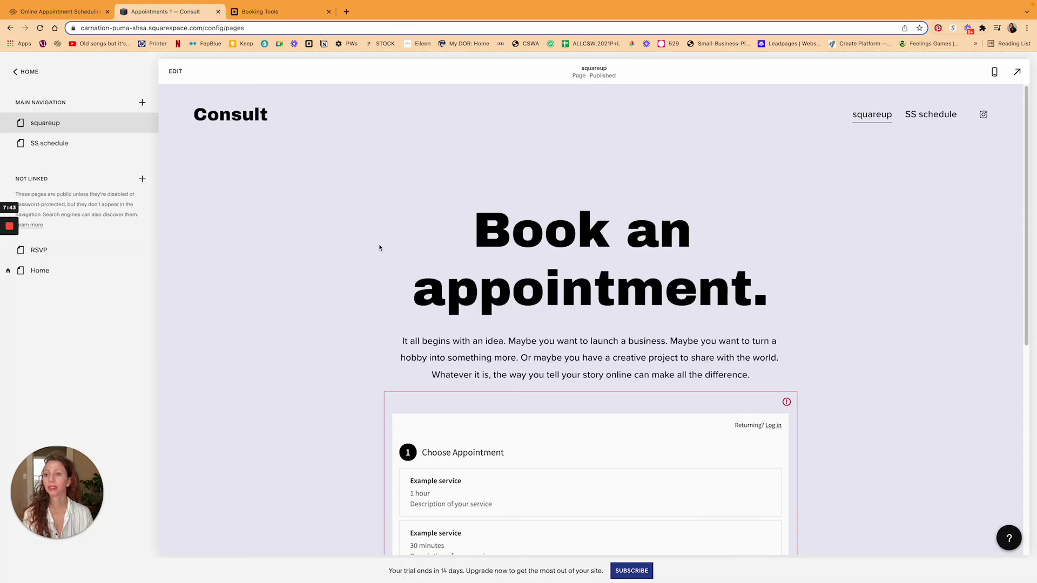
left_click(270, 12)
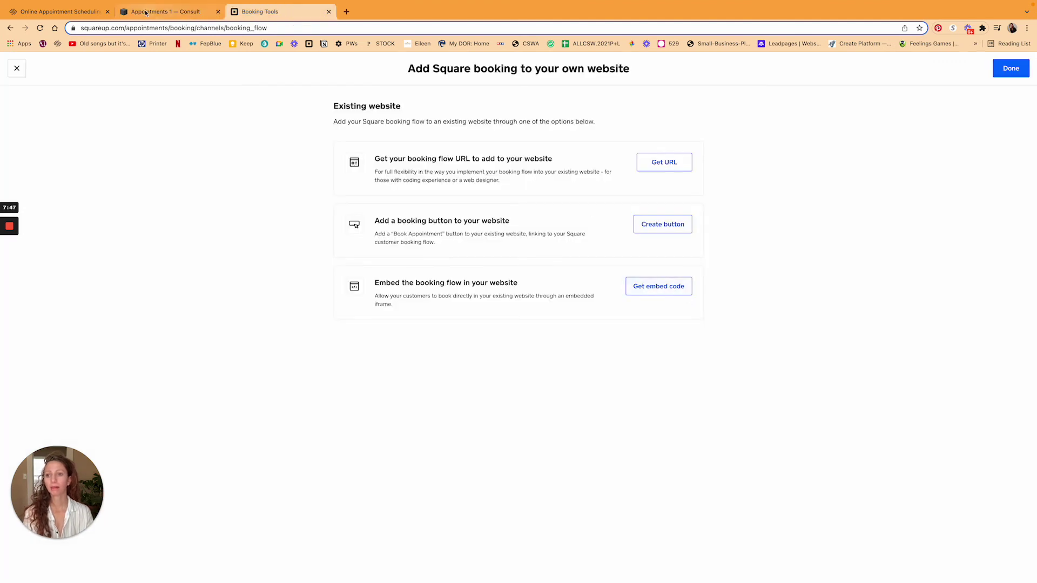
left_click(168, 12)
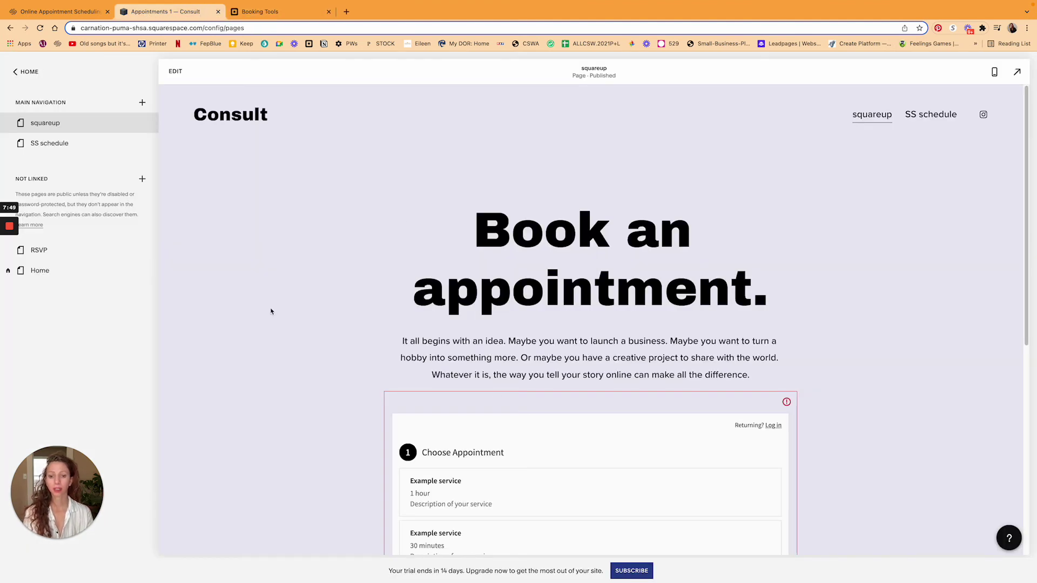
left_click(188, 63)
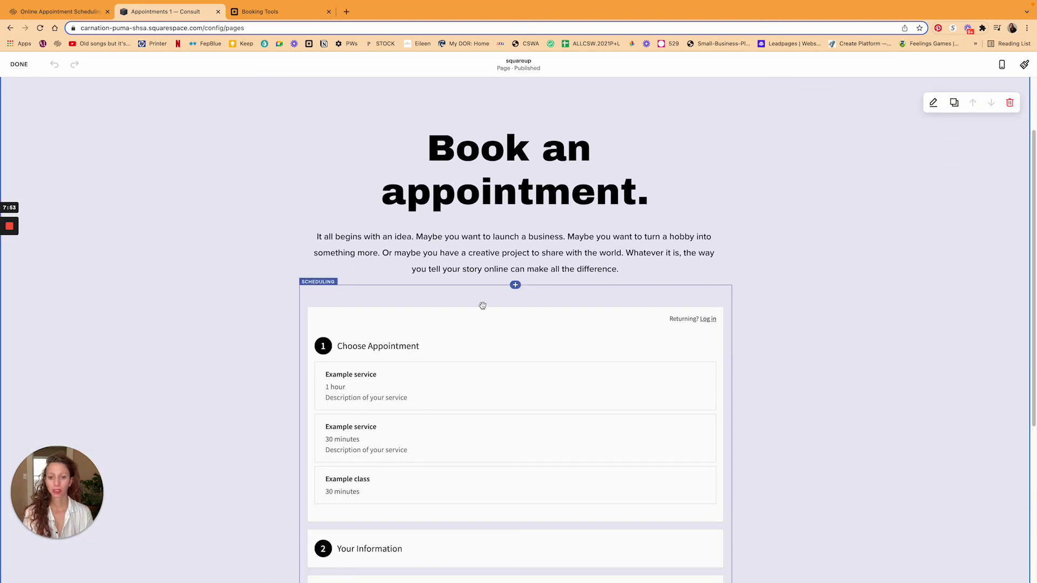
- Remove the scheduling block beneath the intro paragraph on the squareup page
mouse_move(424, 291)
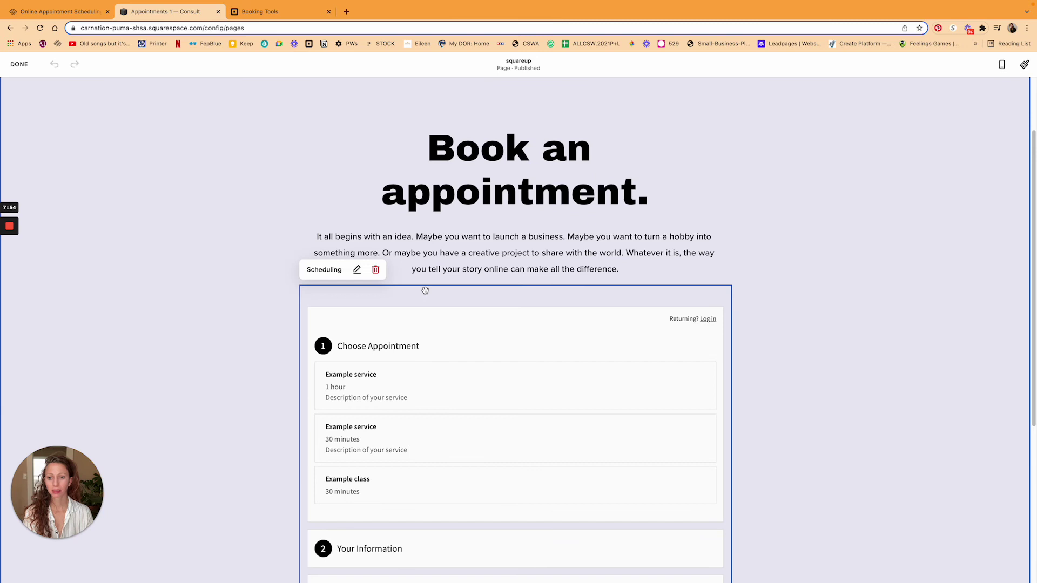
left_click(375, 269)
left_click(565, 348)
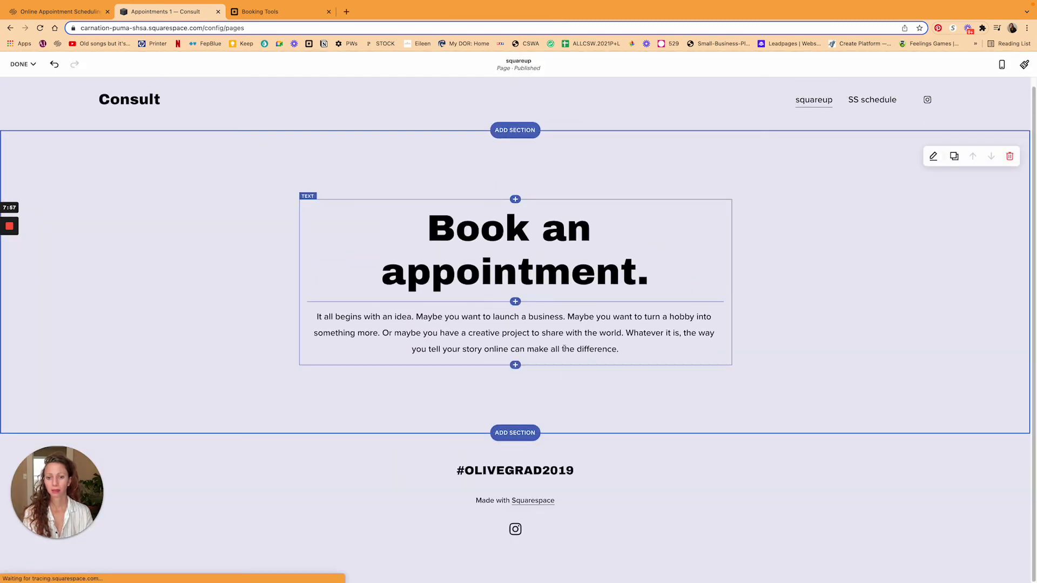
- Insert a Code block below the intro paragraph and replace its sample HTML with the Square Appointments embed code
left_click(515, 365)
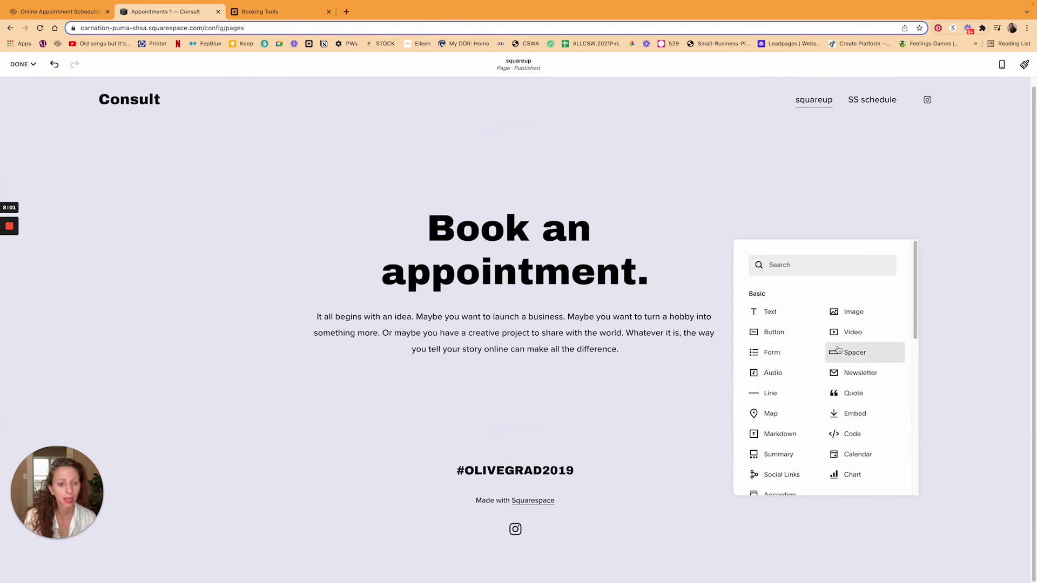
scroll(820, 357, "down", 2)
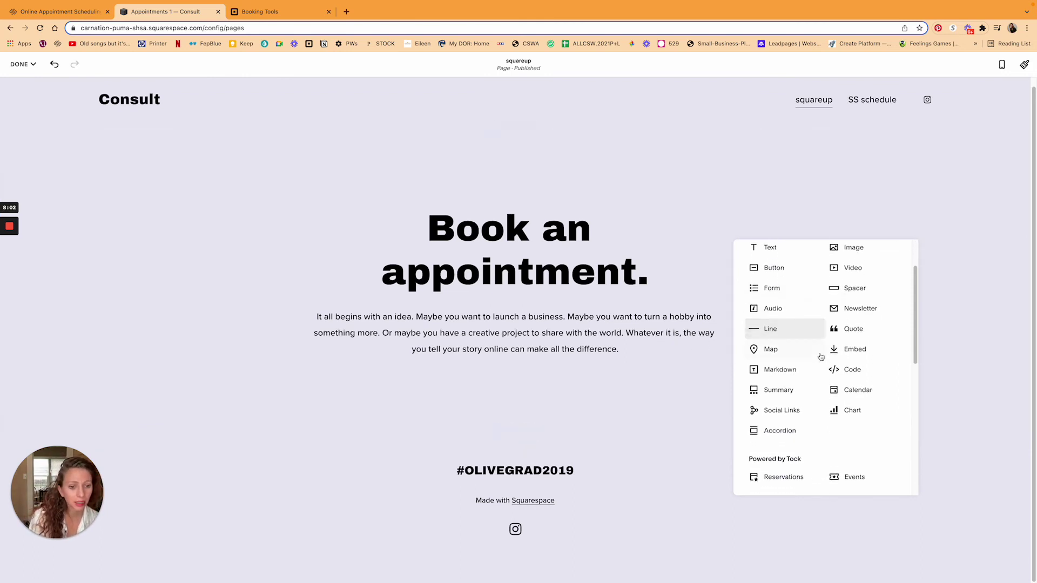
left_click(861, 365)
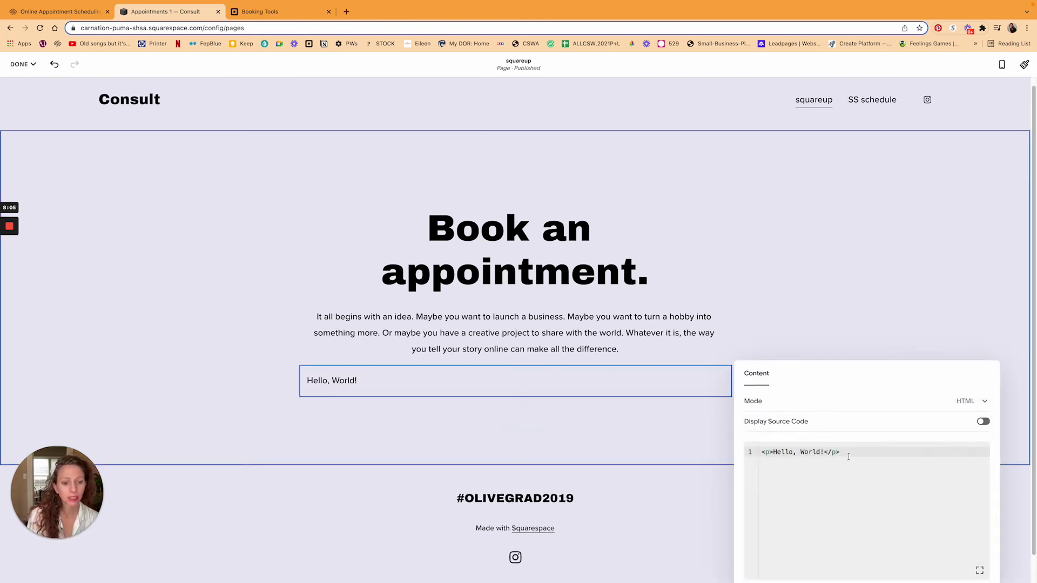
left_click_drag(848, 456, 751, 448)
key("super+v")
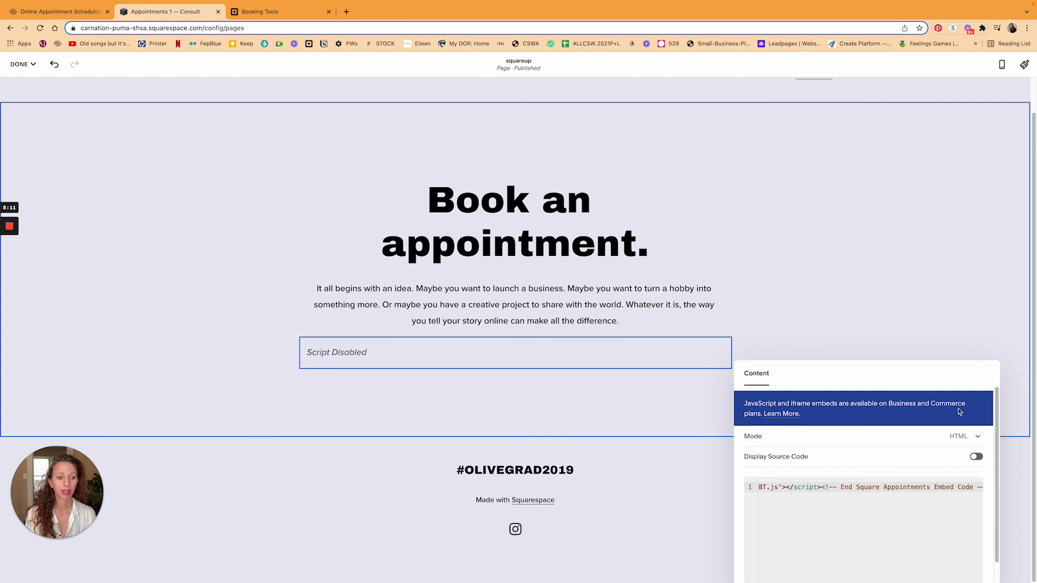
left_click_drag(890, 403, 960, 417)
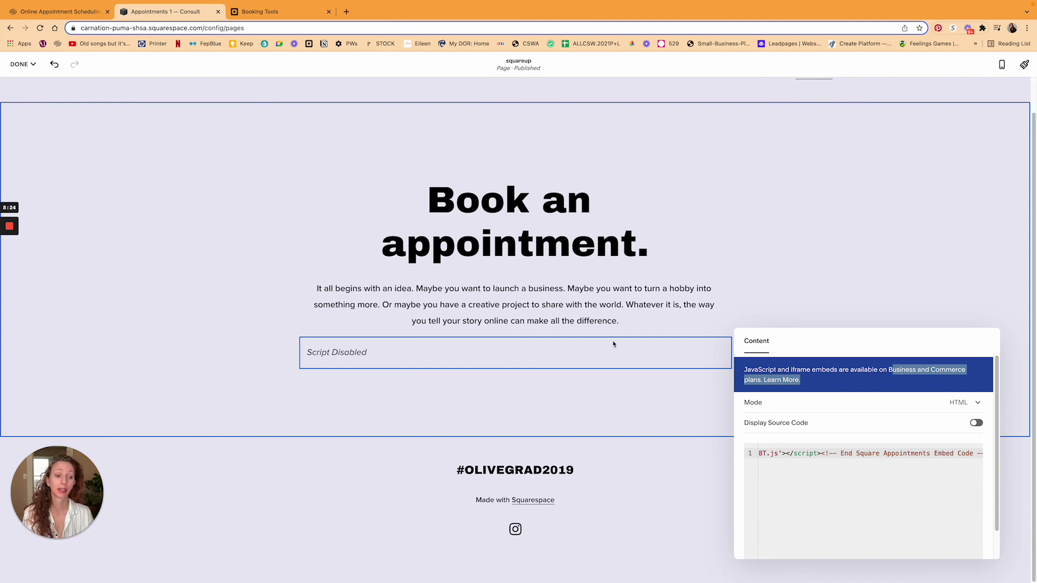
left_click(199, 193)
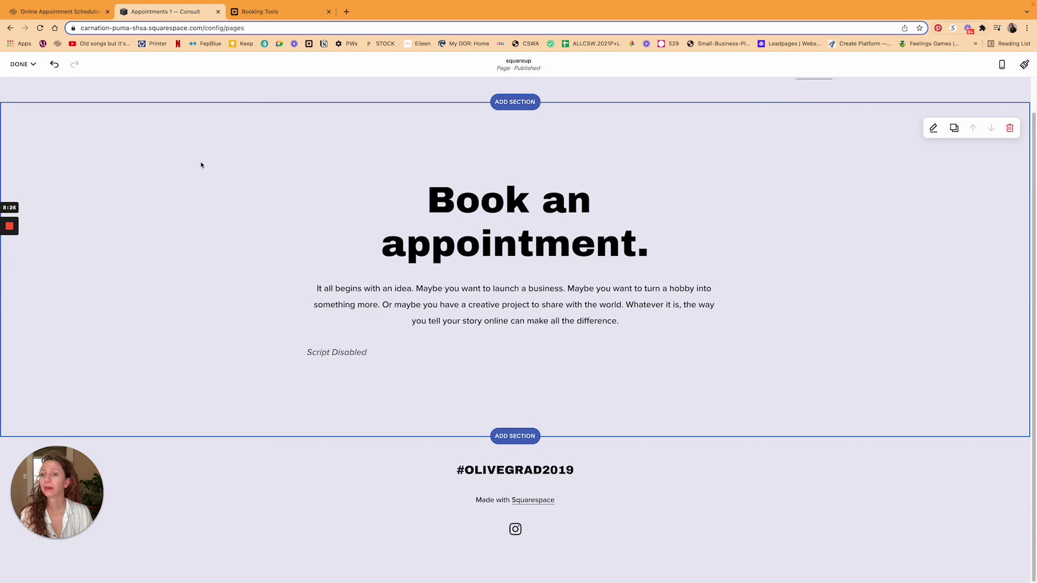
- Glance at the Squarespace Scheduling pricing plans and save the changes to the squareup page
left_click(64, 13)
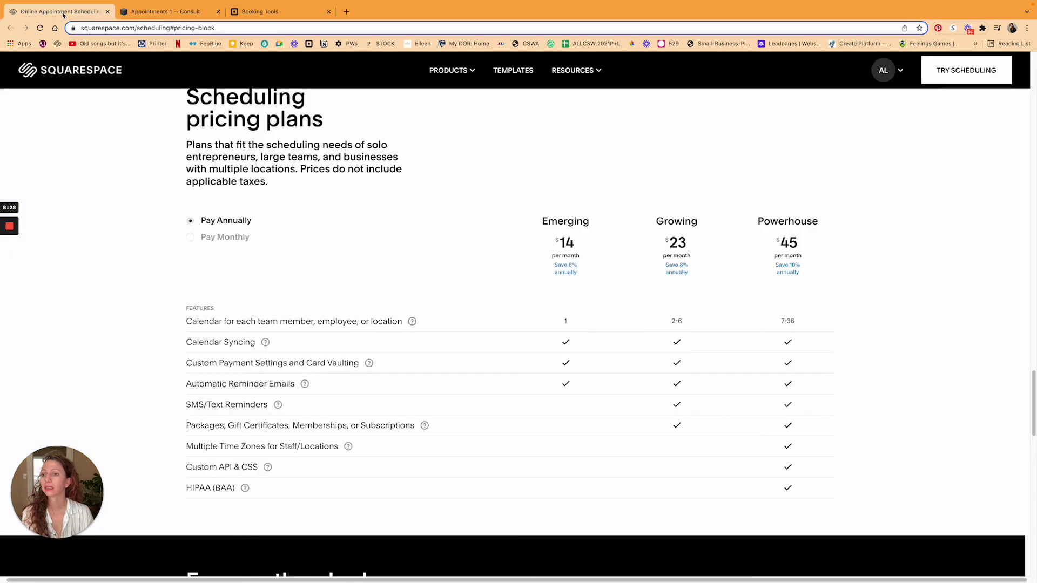
left_click(156, 12)
left_click(22, 64)
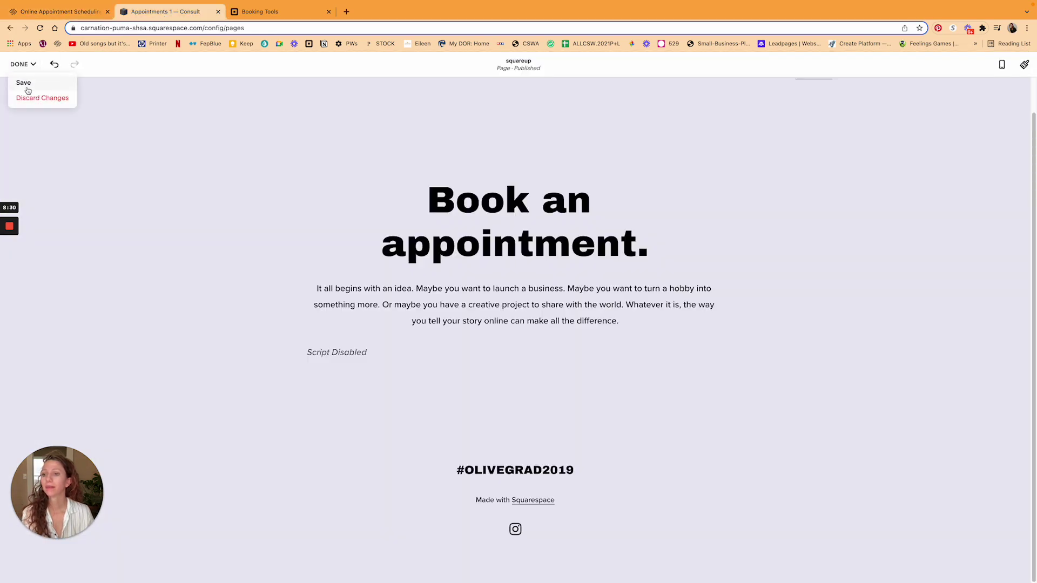
left_click(27, 91)
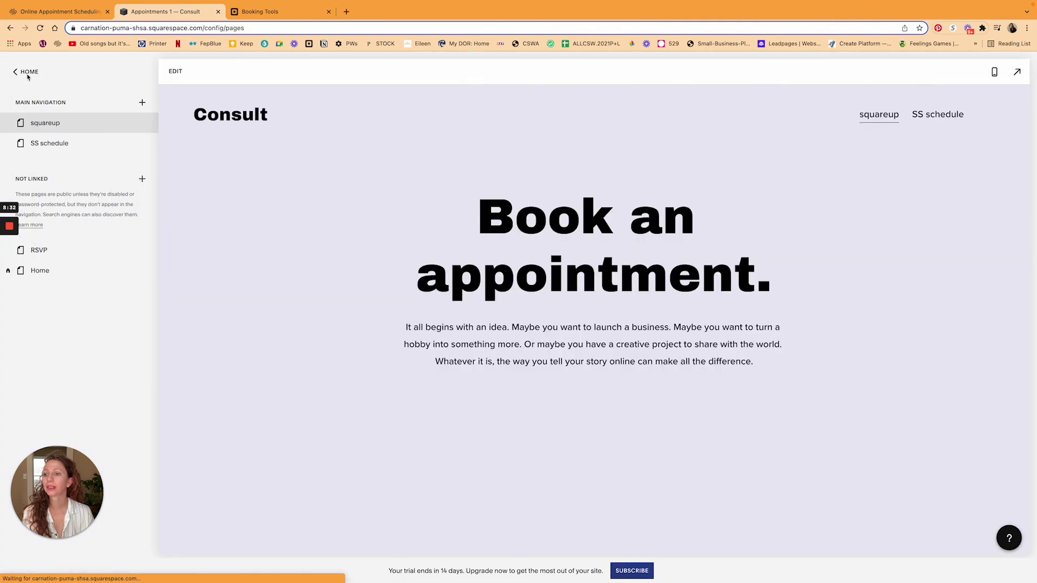
- Return to the account dashboard, open the Lloyd Collective website and show its list of pages
left_click(27, 72)
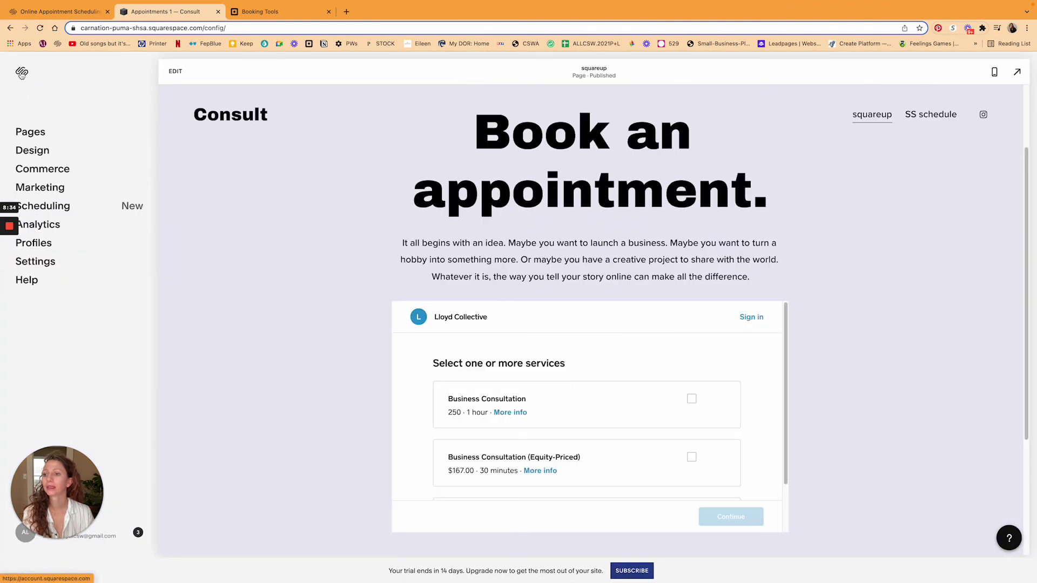
left_click(22, 73)
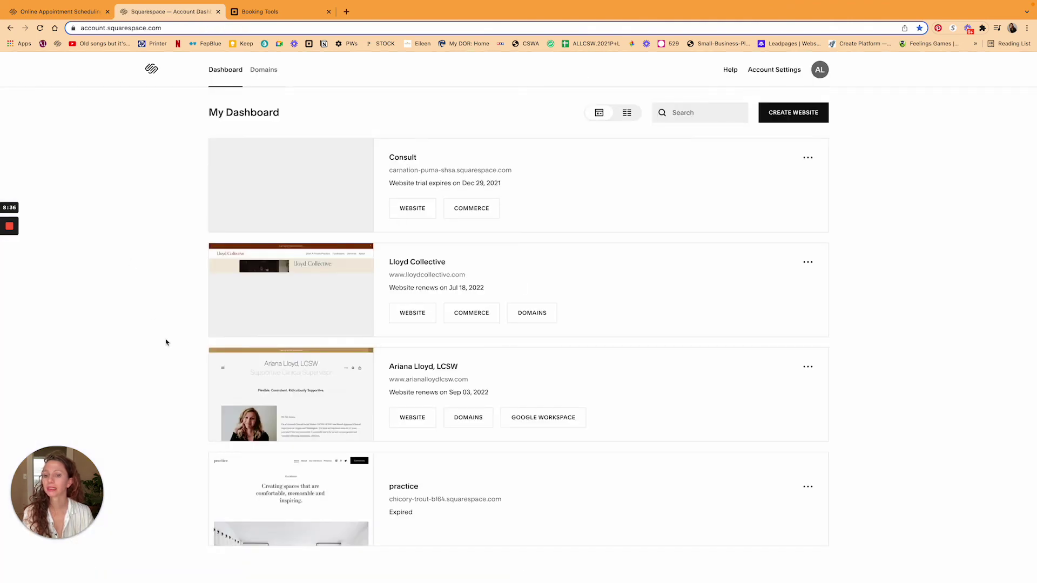
left_click(411, 313)
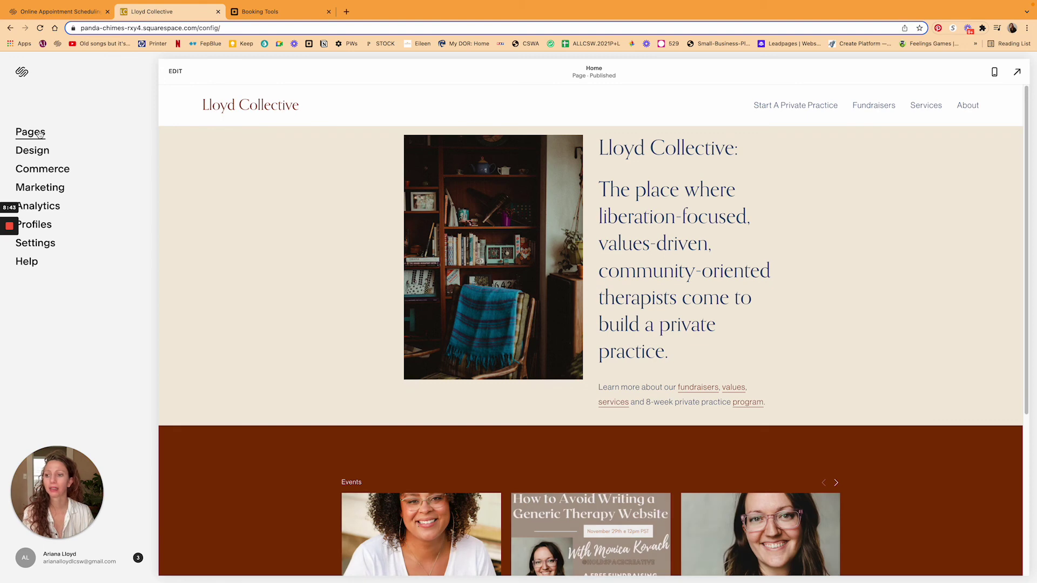
left_click(39, 133)
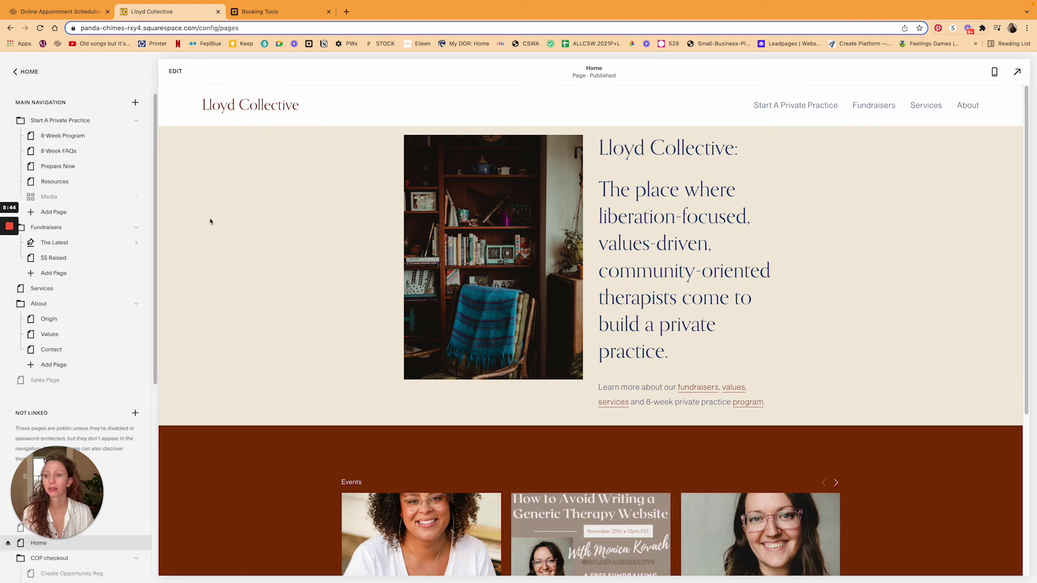
- Add a blank page to the main navigation, keeping the default name, and open it for editing
left_click(135, 102)
left_click(135, 150)
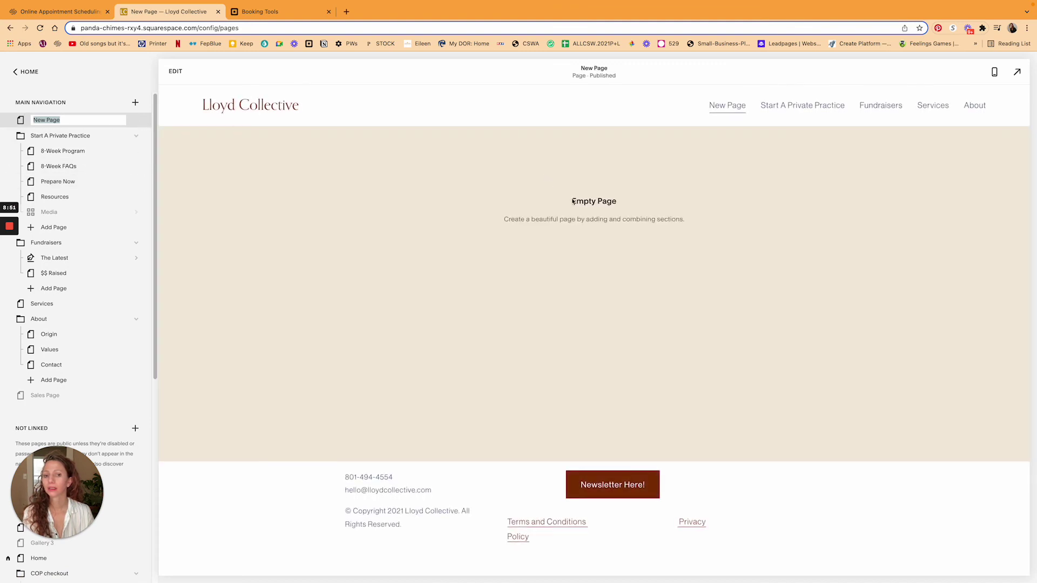
left_click(176, 71)
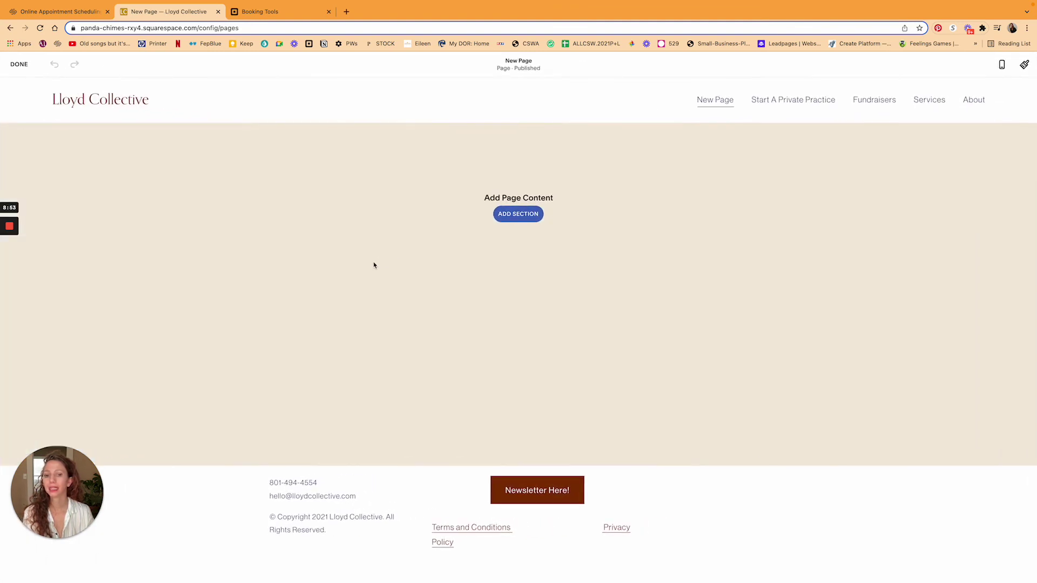
- Add the centered "Book an appointment" section from the Appointments layouts to the empty page
left_click(517, 214)
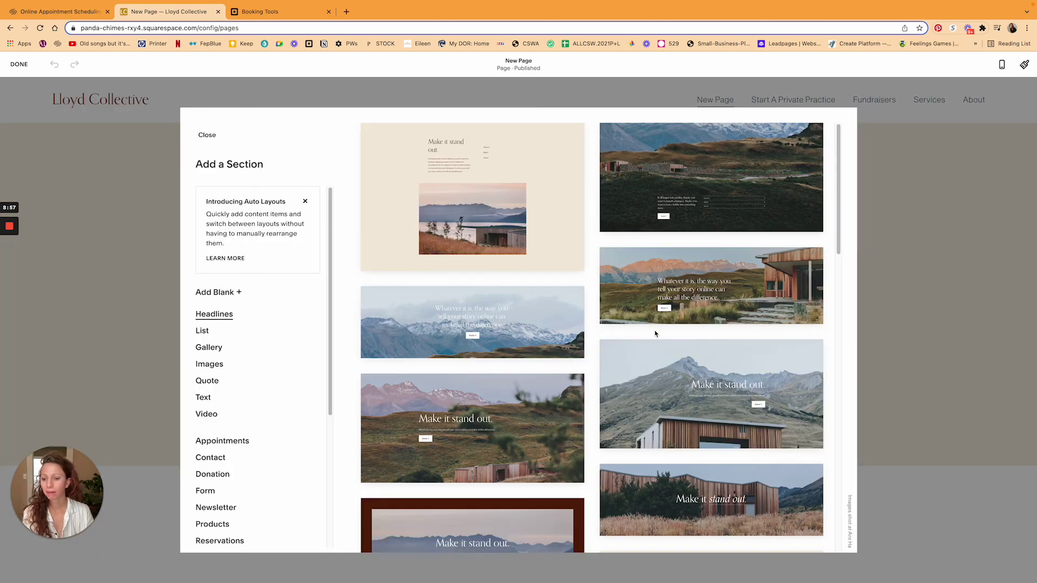
left_click(221, 441)
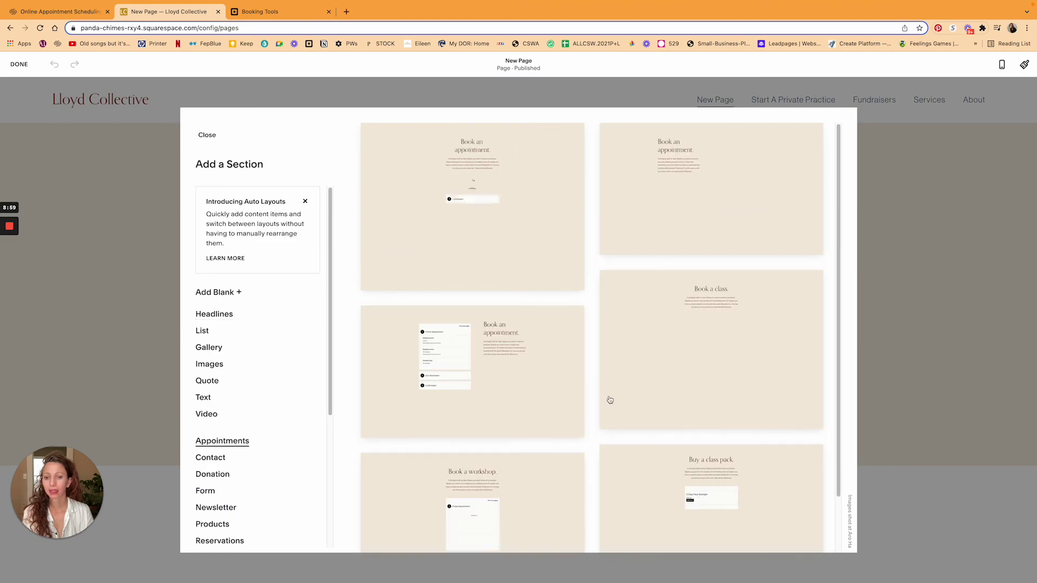
left_click(472, 162)
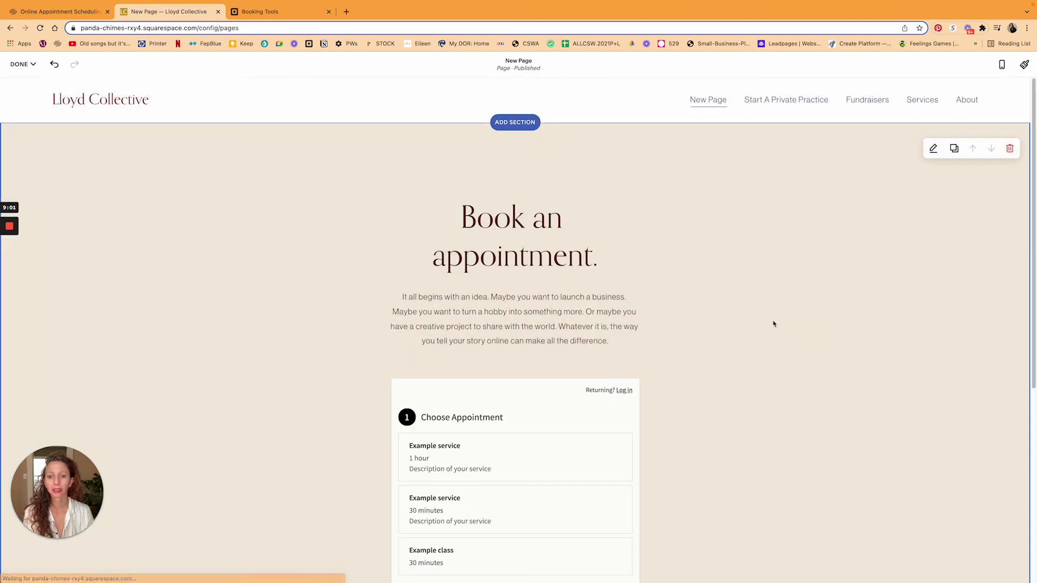
- Remove the scheduling block from the new "Book an appointment" section
scroll(486, 340, "down", 2)
mouse_move(523, 335)
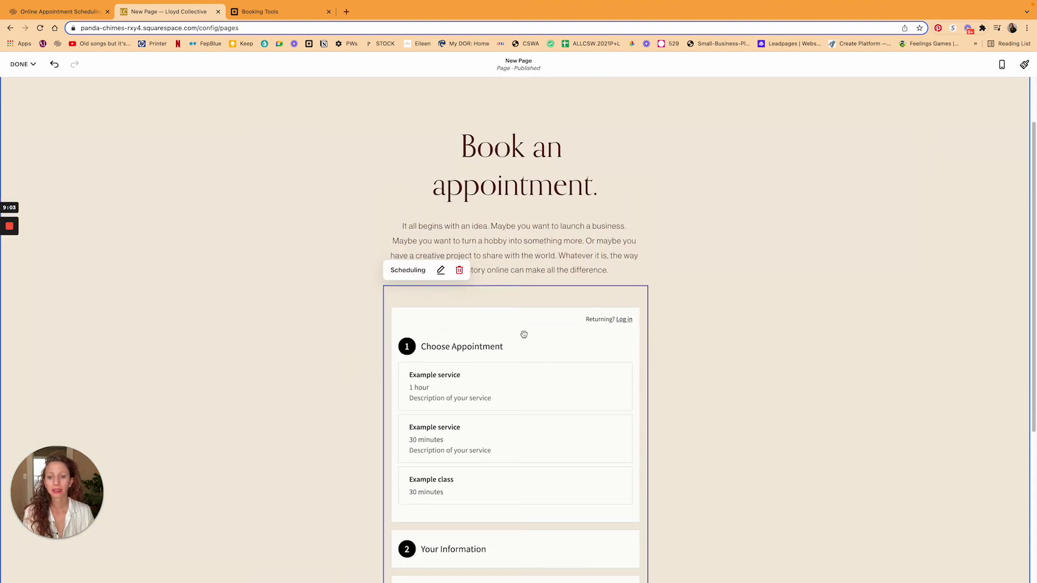
left_click(458, 270)
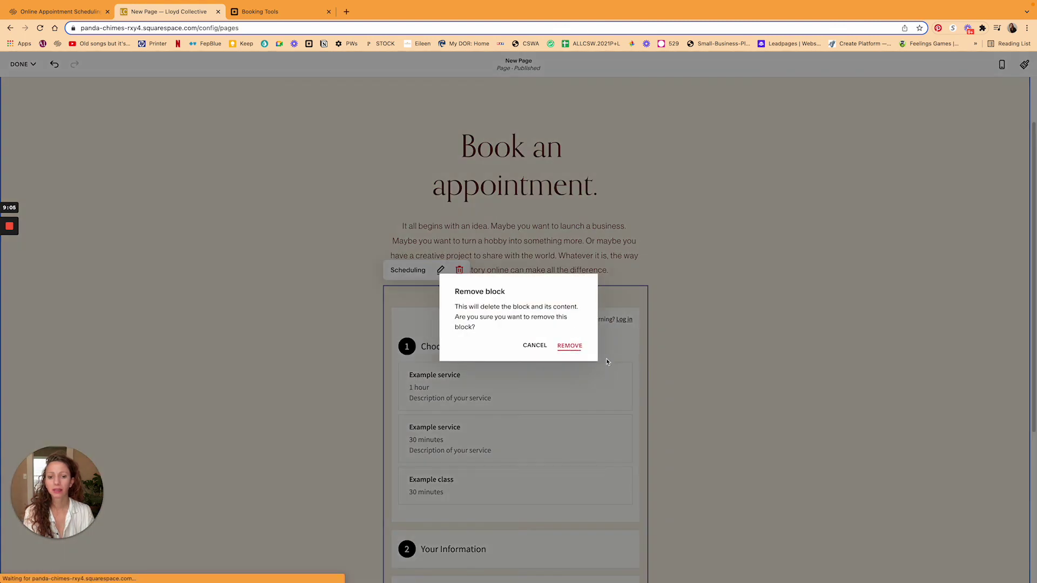
left_click(569, 345)
left_click(460, 318)
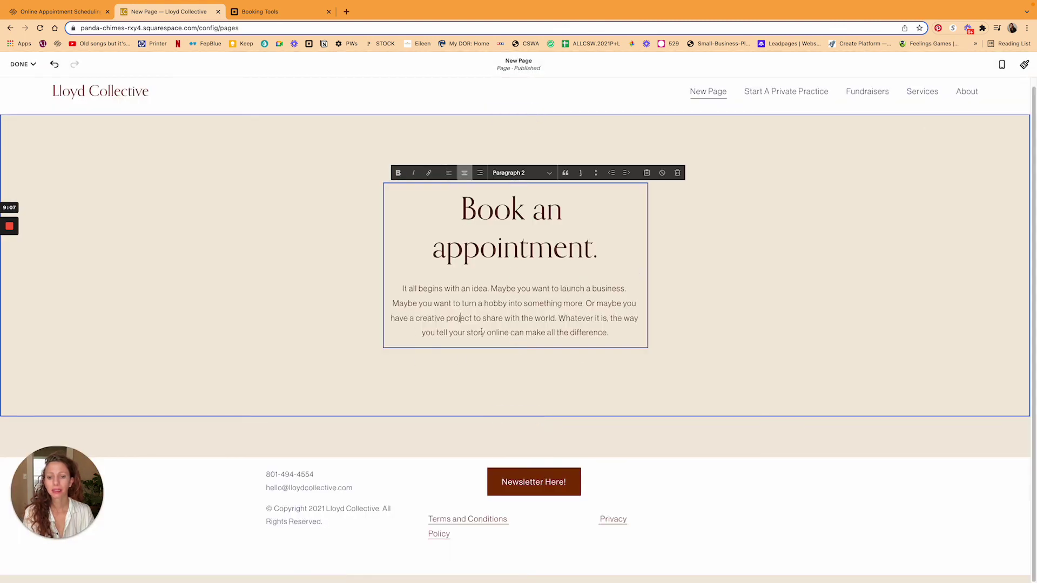
left_click(503, 364)
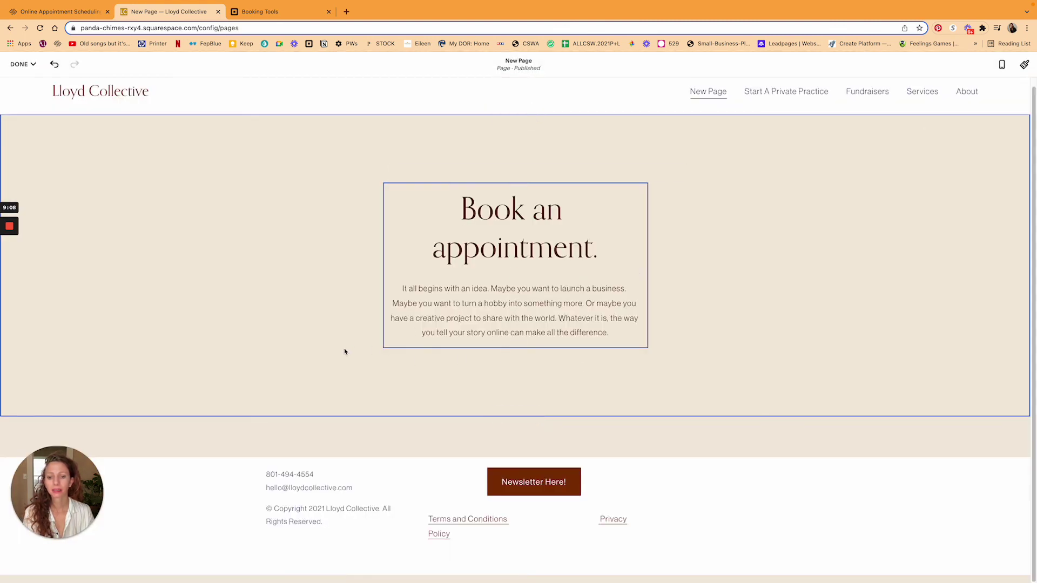
- Insert a Code block below the section text, replace its sample HTML with the Square Appointments embed code, and save the page
left_click(538, 351)
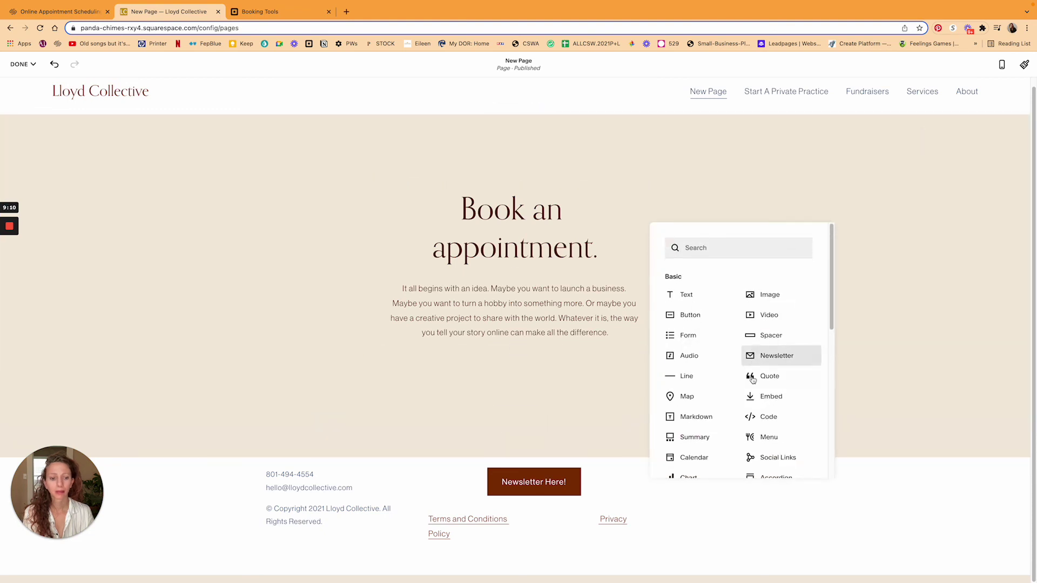
left_click(766, 417)
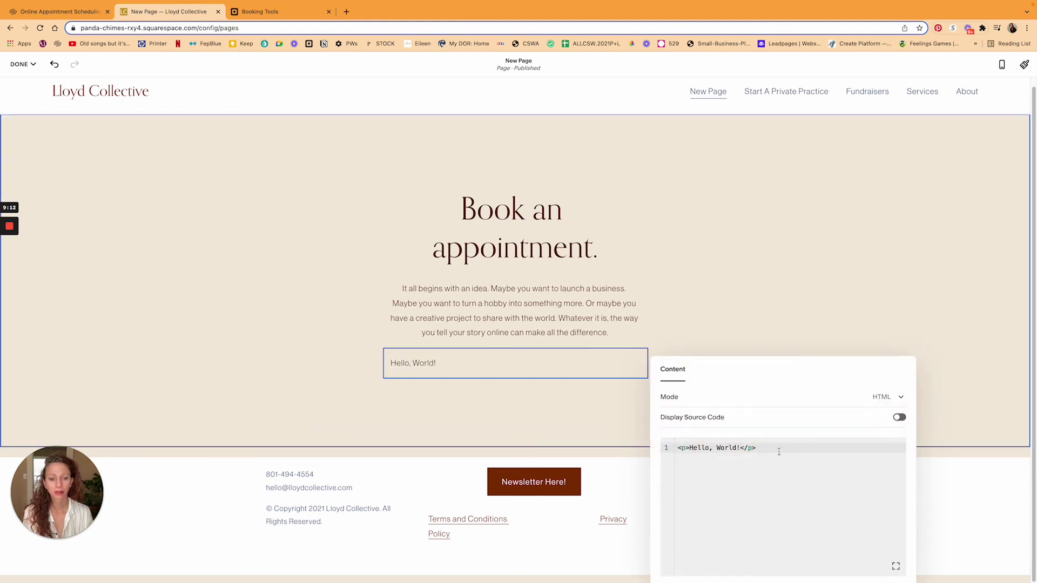
left_click_drag(779, 451, 639, 444)
key("super+v")
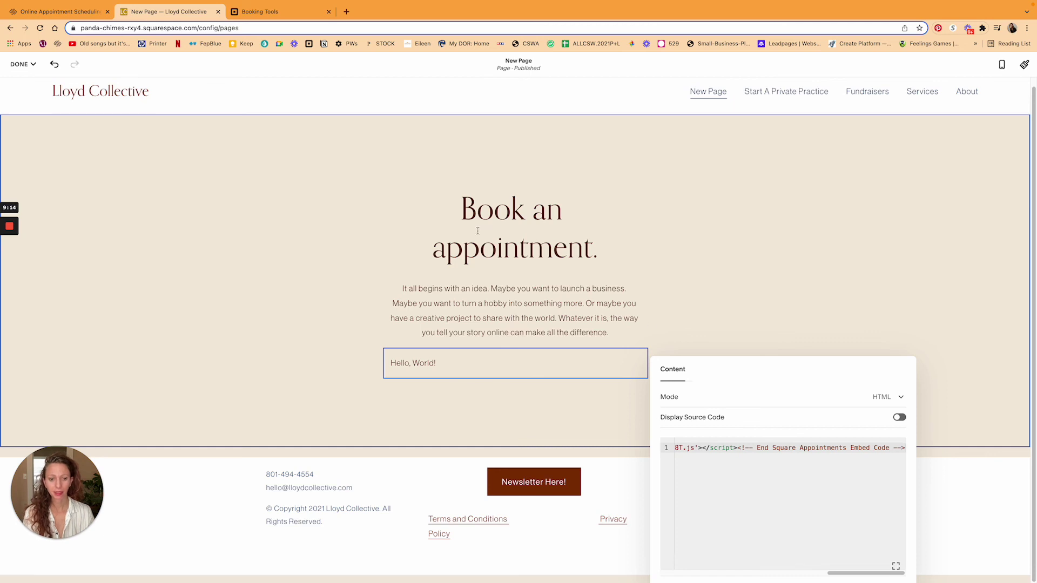
left_click(744, 245)
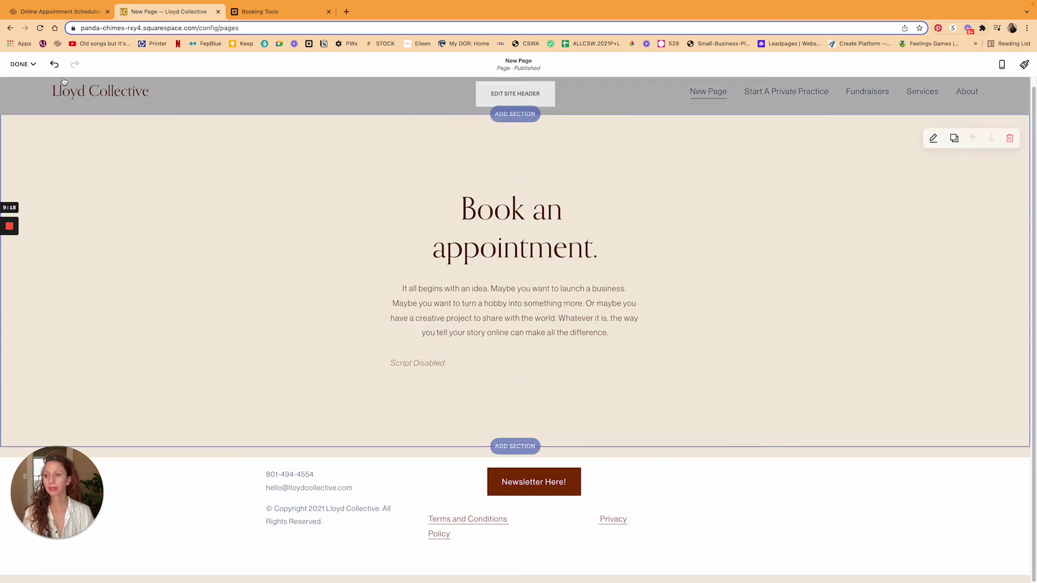
left_click(21, 64)
left_click(23, 81)
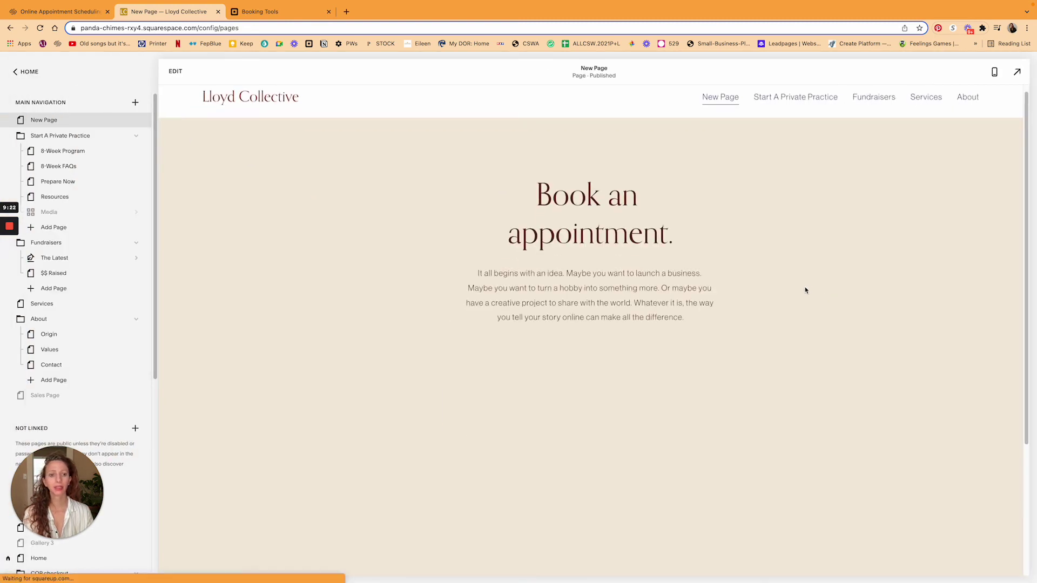
- Review the embedded Square booking widget, select the Business Consultation service and continue to the date and time selection
scroll(879, 293, "down", 1)
scroll(896, 294, "down", 1)
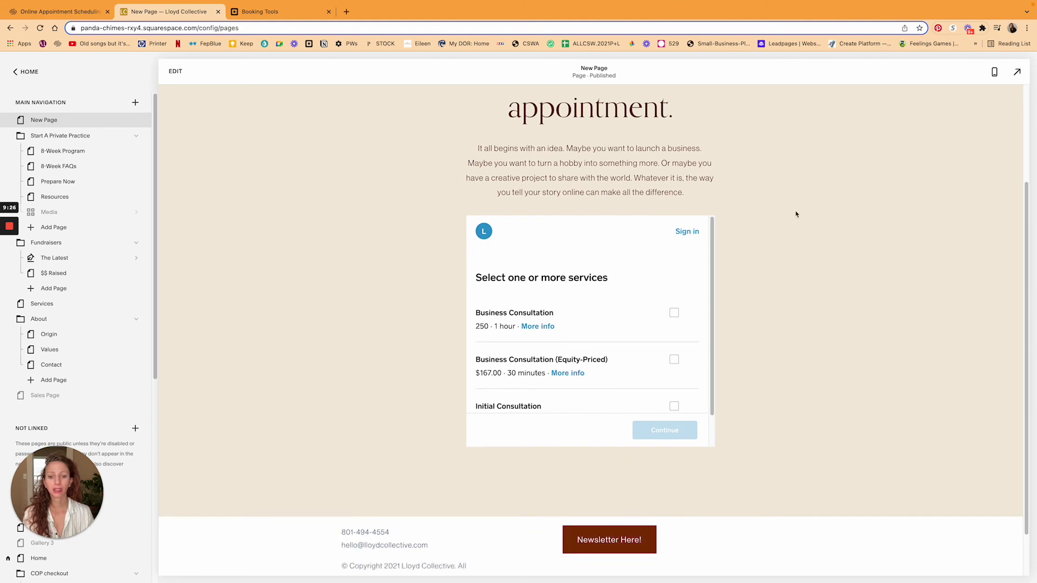
scroll(575, 327, "down", 1)
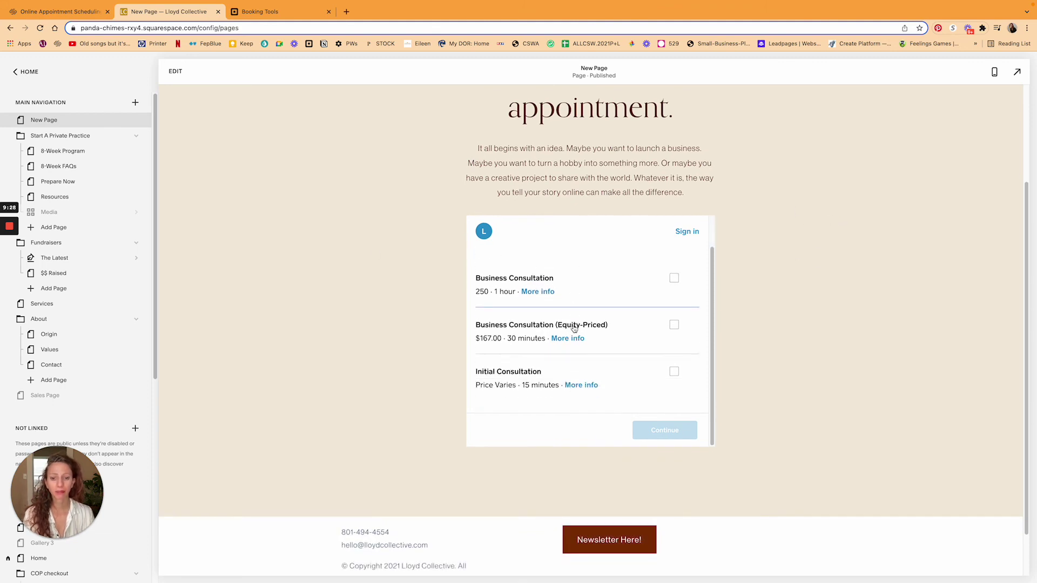
left_click(674, 278)
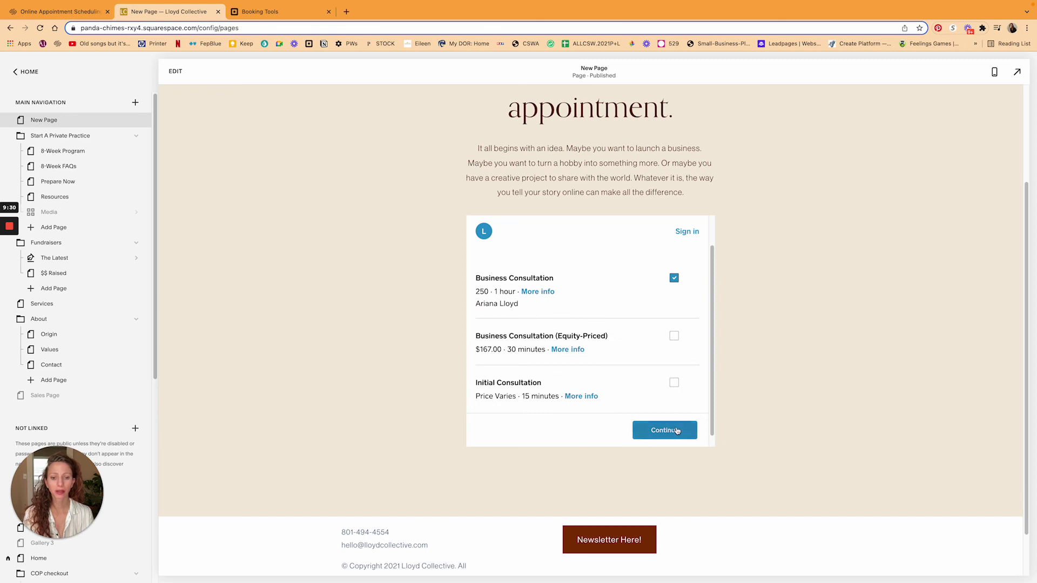
left_click(675, 430)
left_click(514, 430)
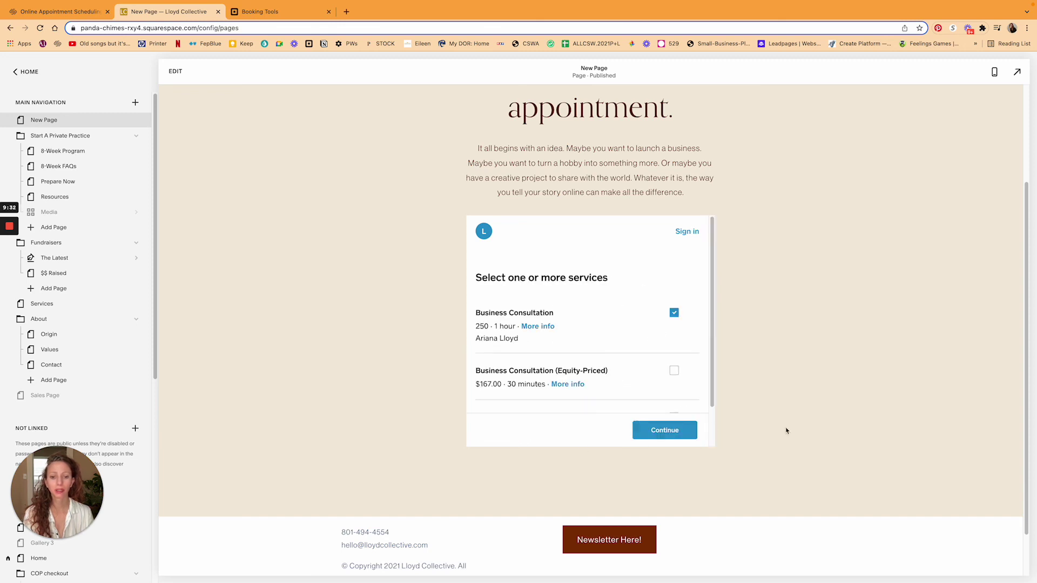
left_click(660, 431)
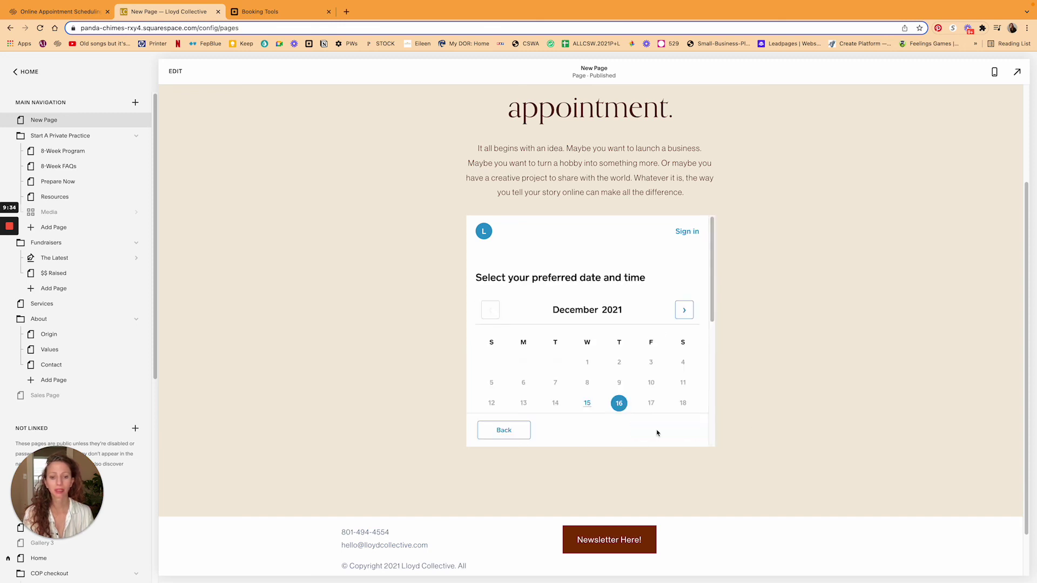
- Choose December 20, 2021 and an available time to view the booking widget's customer details form
scroll(620, 378, "down", 3)
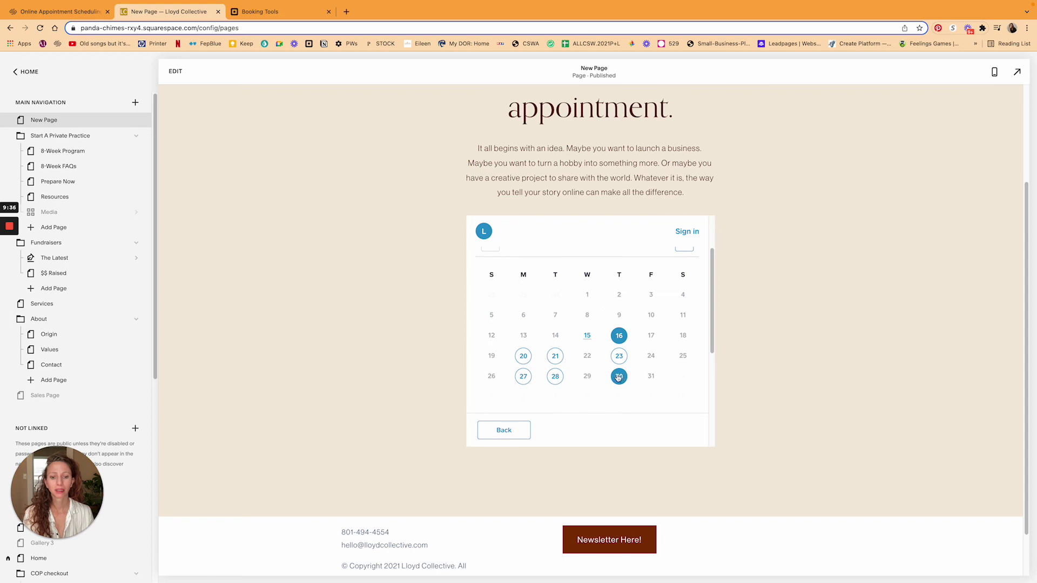
left_click(523, 356)
left_click(502, 306)
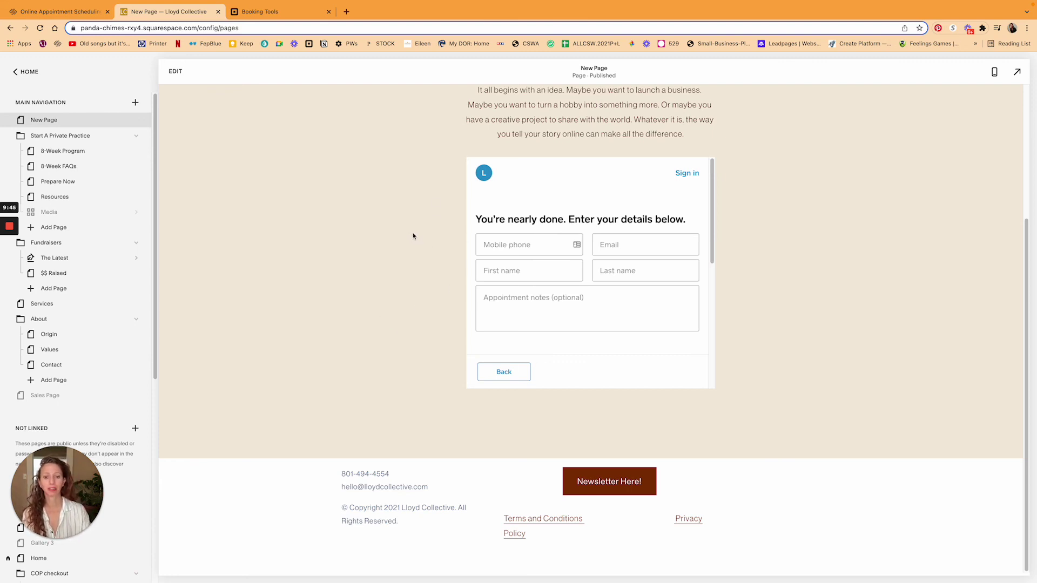
scroll(413, 236, "up", 5)
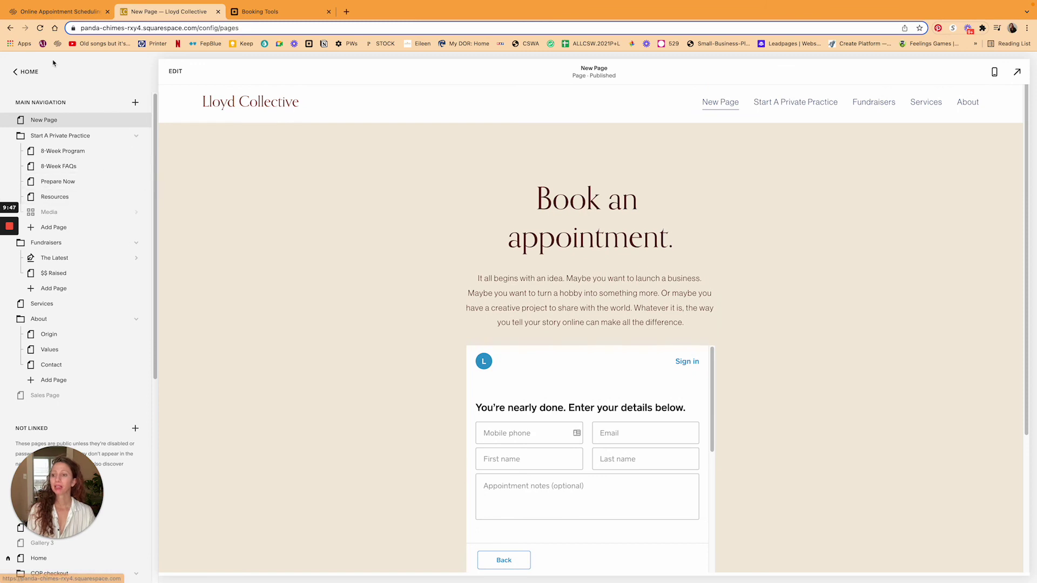